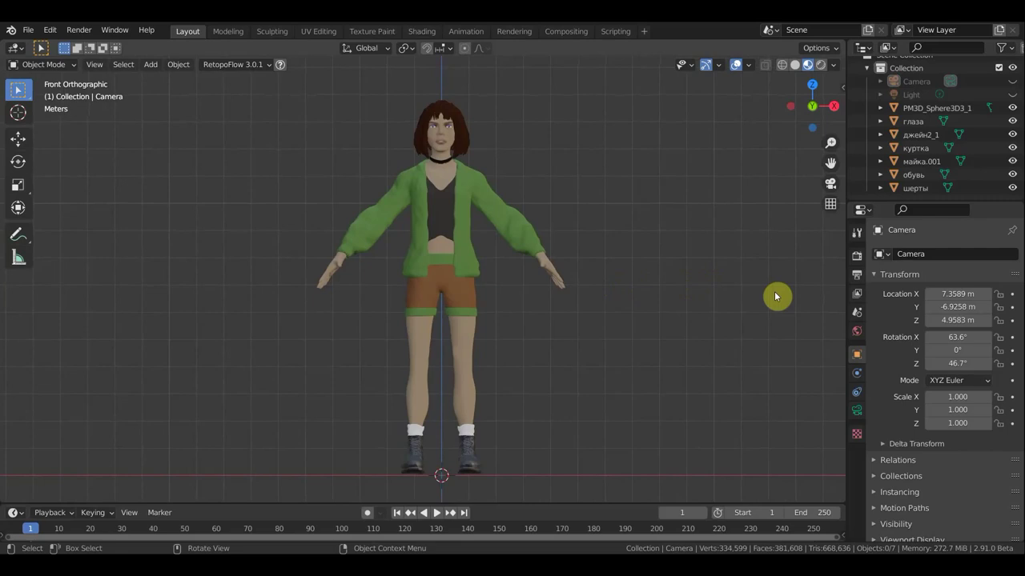
Frame the girl in front view and move her green jacket left, clear of the body.
mouse_move(683, 315)
middle_down()
mouse_move(761, 333)
mouse_move(402, 319)
middle_up()
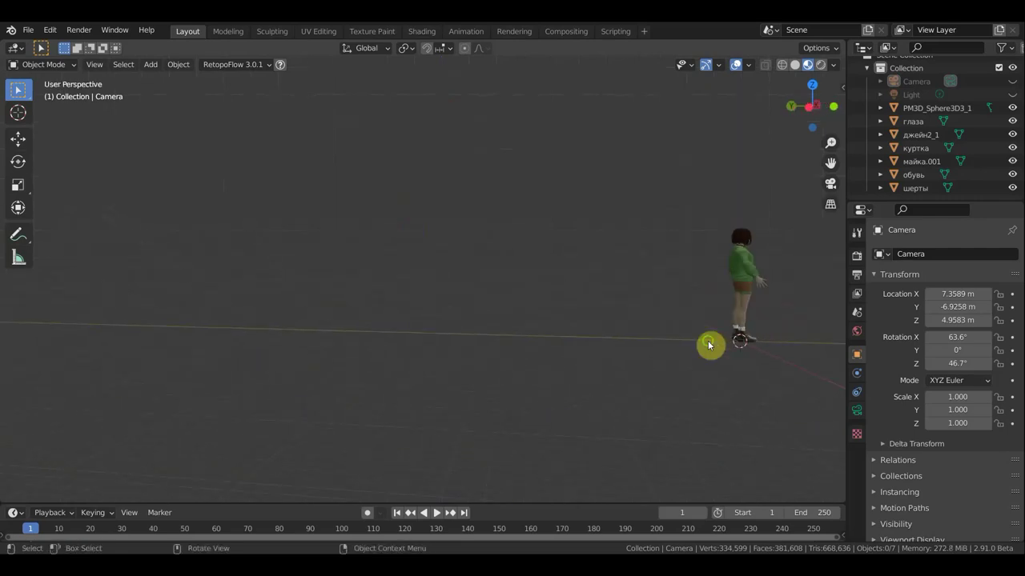
scroll(464, 297, up, 8)
scroll(481, 321, down, 5)
scroll(517, 378, up, 1)
scroll(528, 382, up, 1)
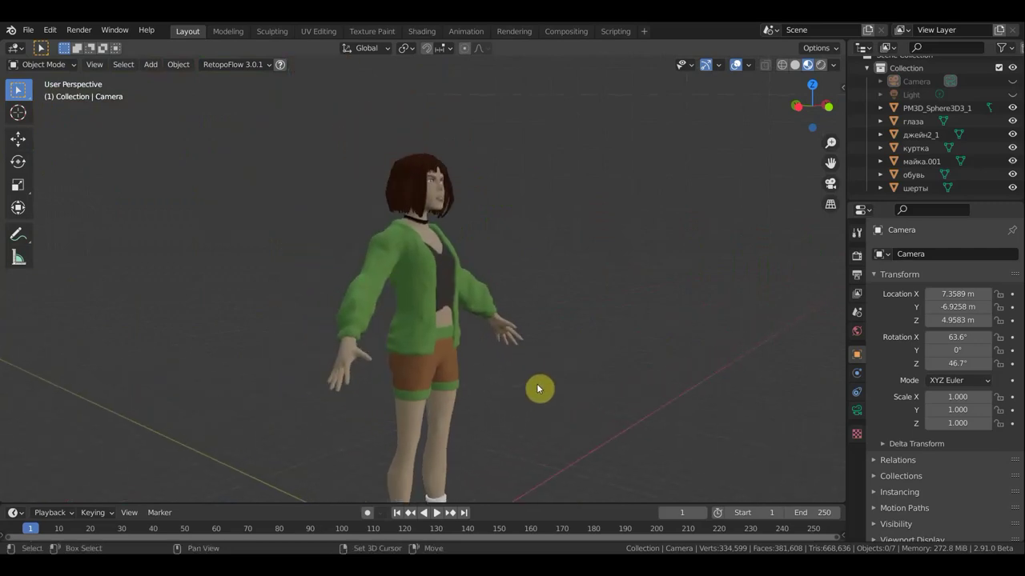
scroll(539, 384, down, 1)
scroll(539, 384, up, 1)
scroll(539, 384, down, 3)
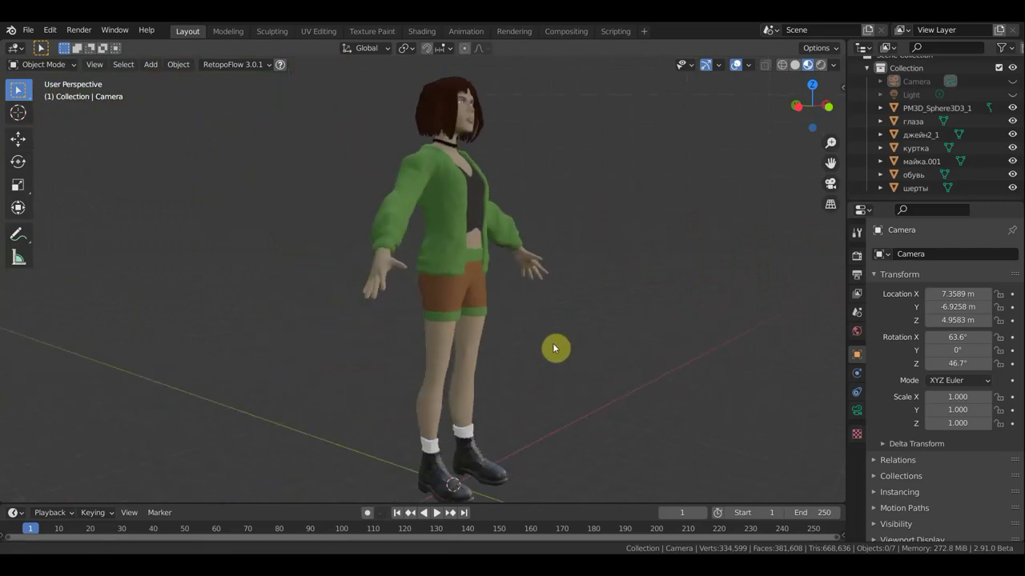
mouse_move(548, 351)
middle_down()
mouse_move(504, 360)
mouse_move(451, 350)
mouse_move(598, 353)
middle_up()
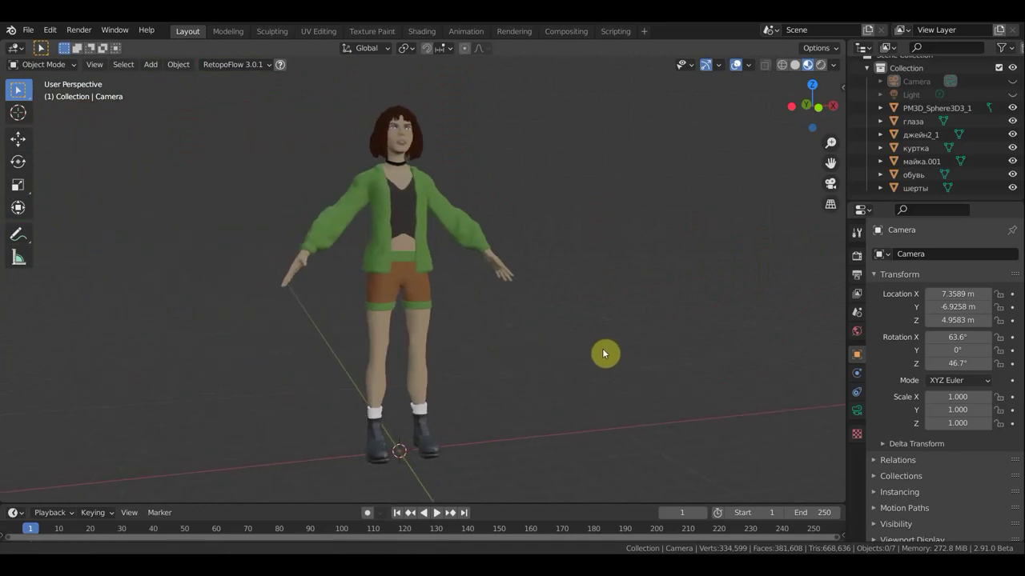
key(KP_1)
scroll(552, 356, up, 1)
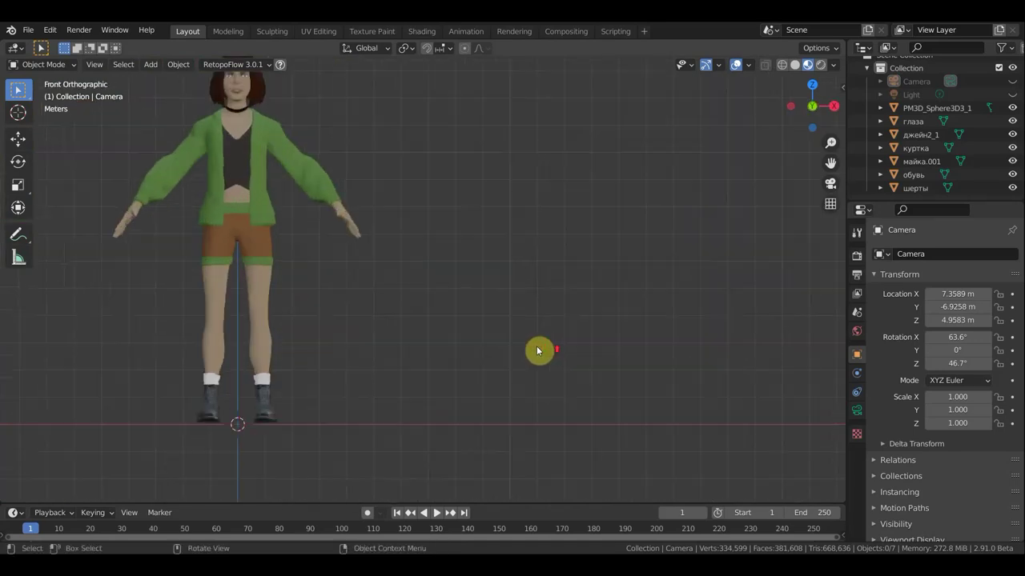
mouse_move(521, 343)
shift+middle_down()
mouse_move(638, 380)
mouse_move(618, 366)
shift+middle_up()
click(464, 249)
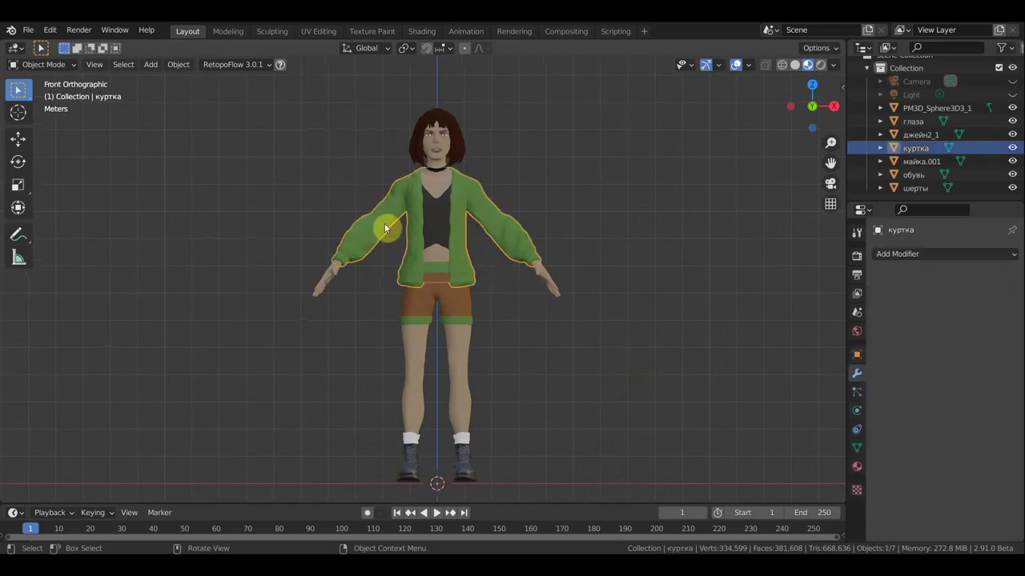
click(17, 139)
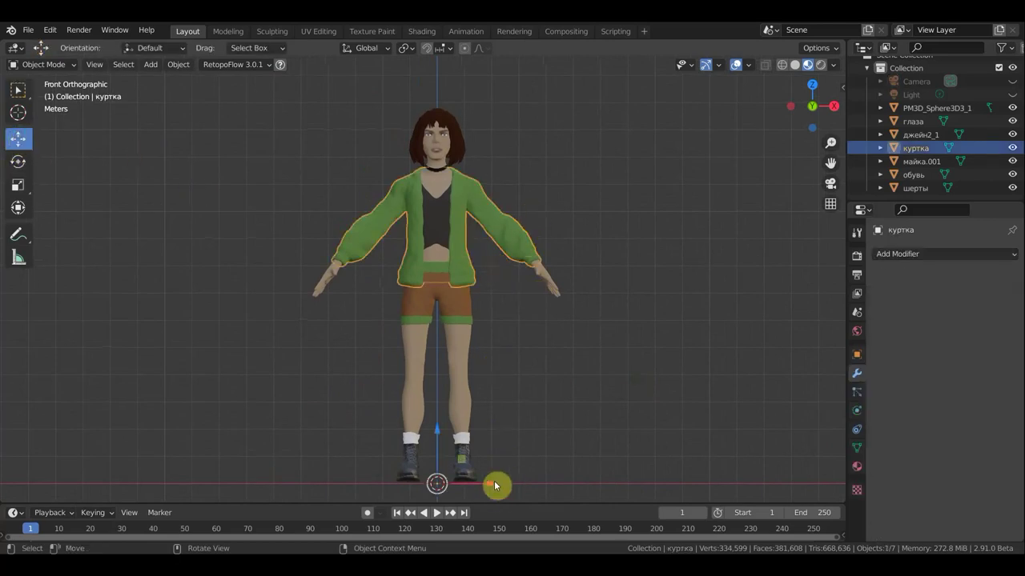
drag(494, 485, 273, 482)
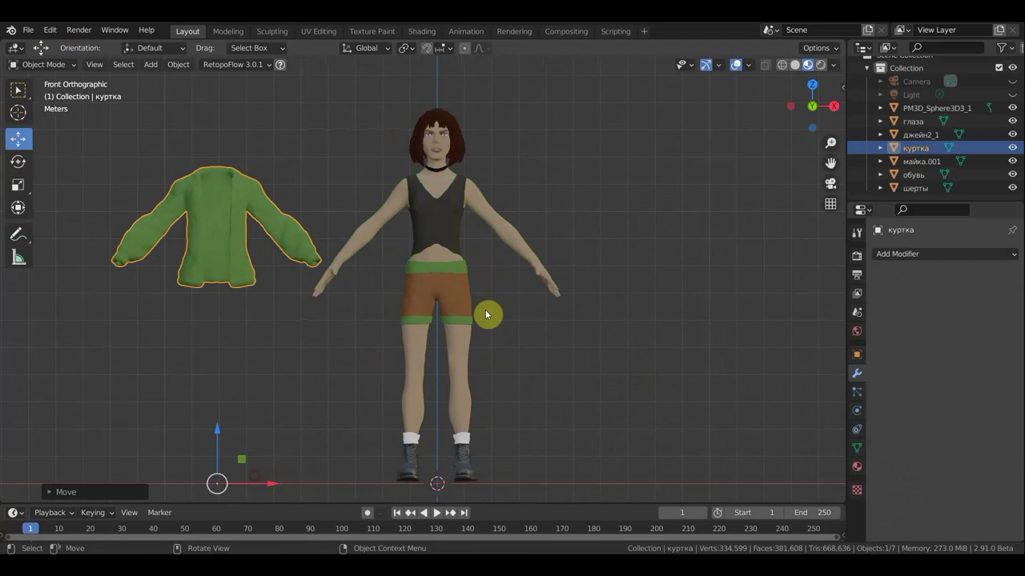
Move the girl's hair and boots off to the right, beside her body.
click(461, 153)
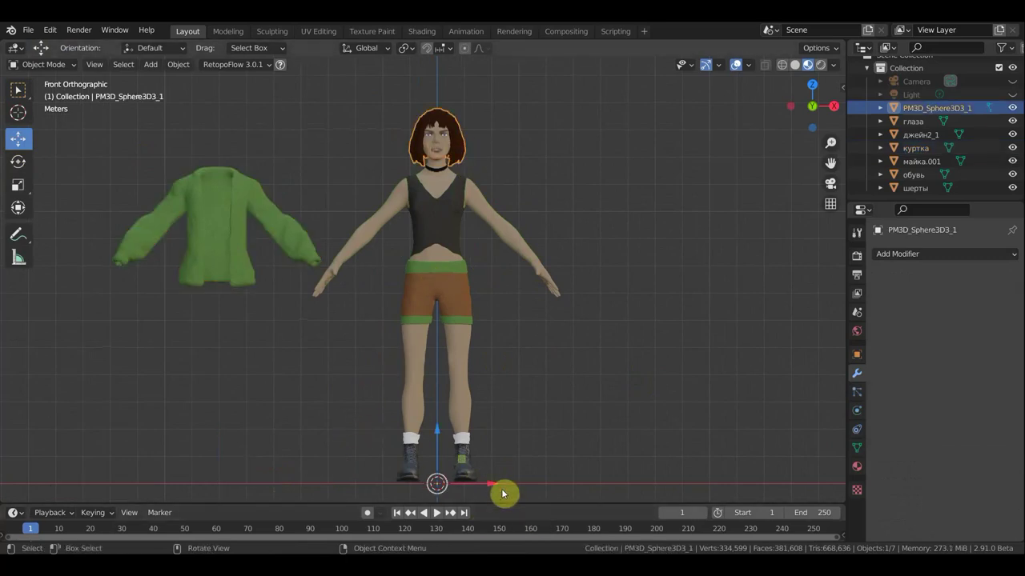
drag(492, 484, 658, 485)
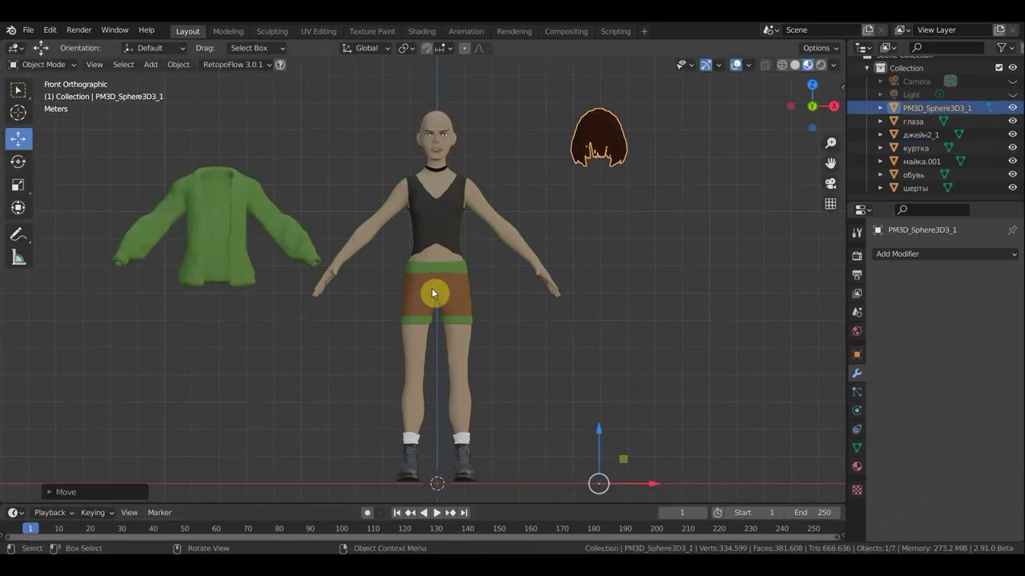
click(463, 464)
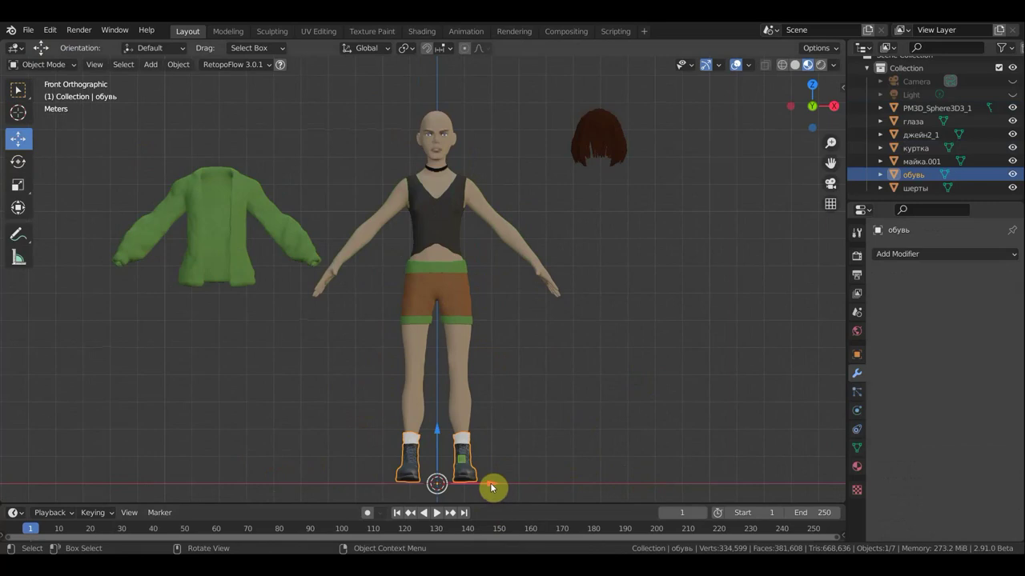
drag(492, 487, 627, 485)
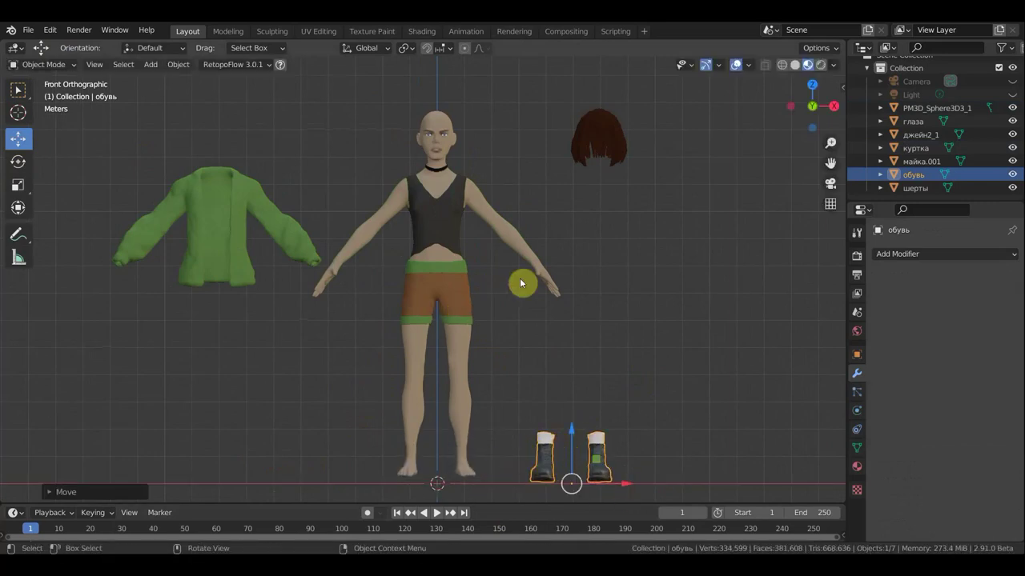
click(441, 169)
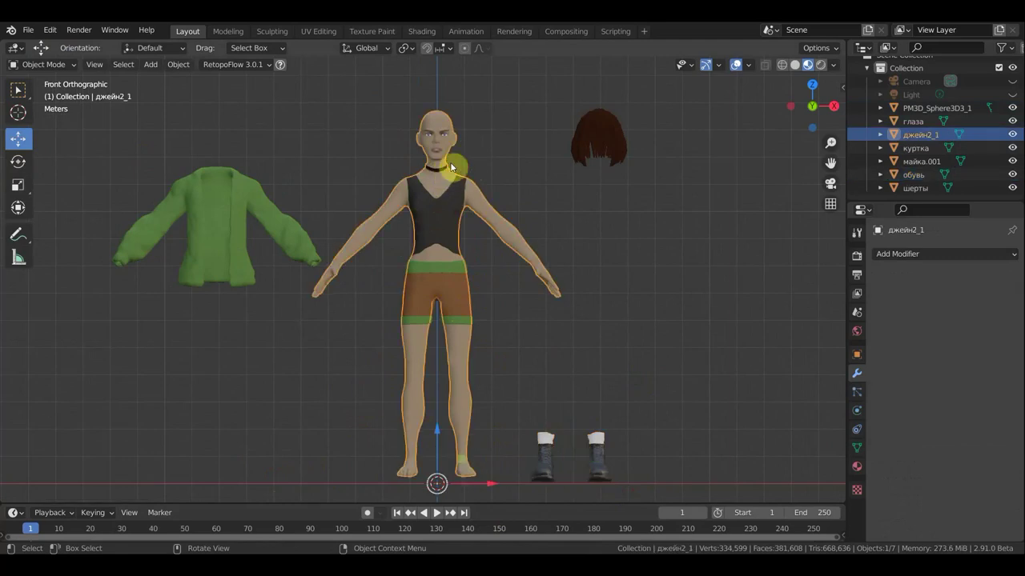
scroll(438, 141, up, 1)
scroll(437, 143, down, 1)
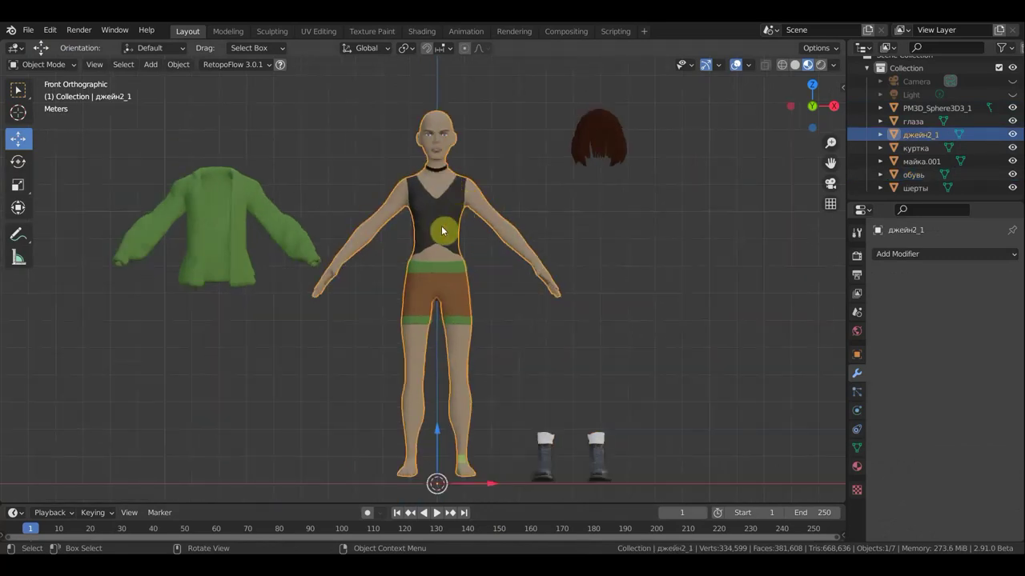
click(441, 221)
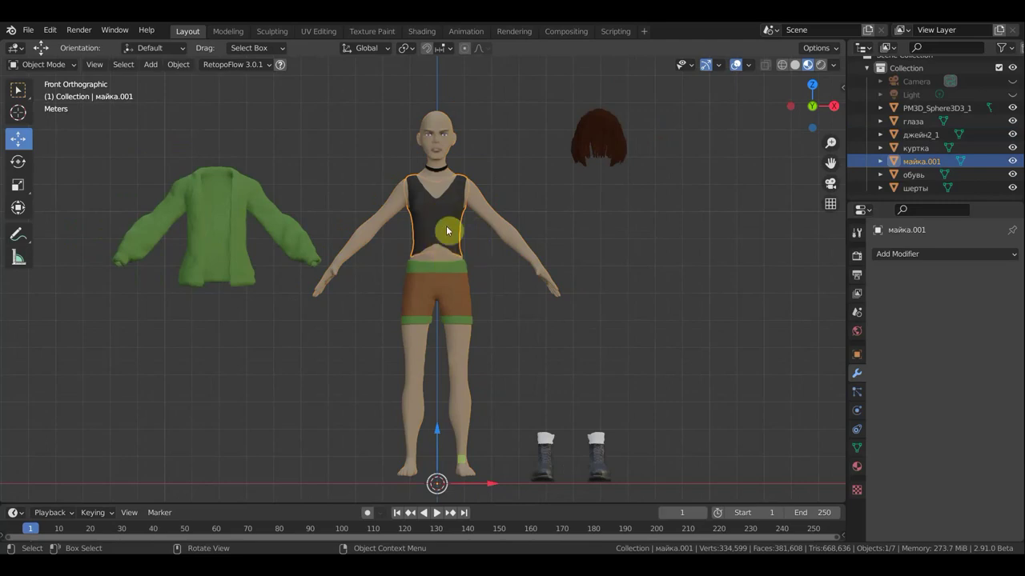
click(459, 307)
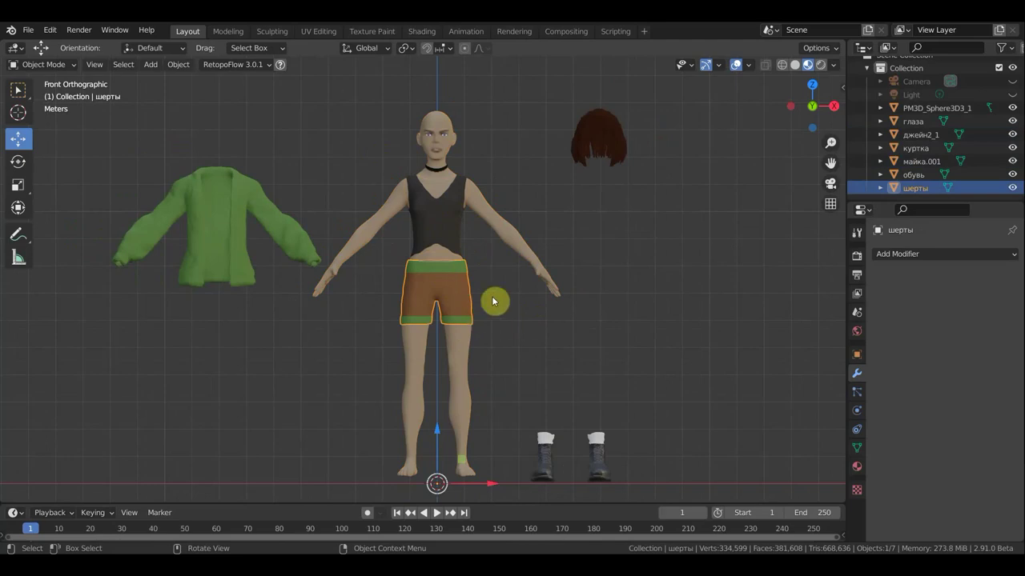
scroll(475, 155, up, 1)
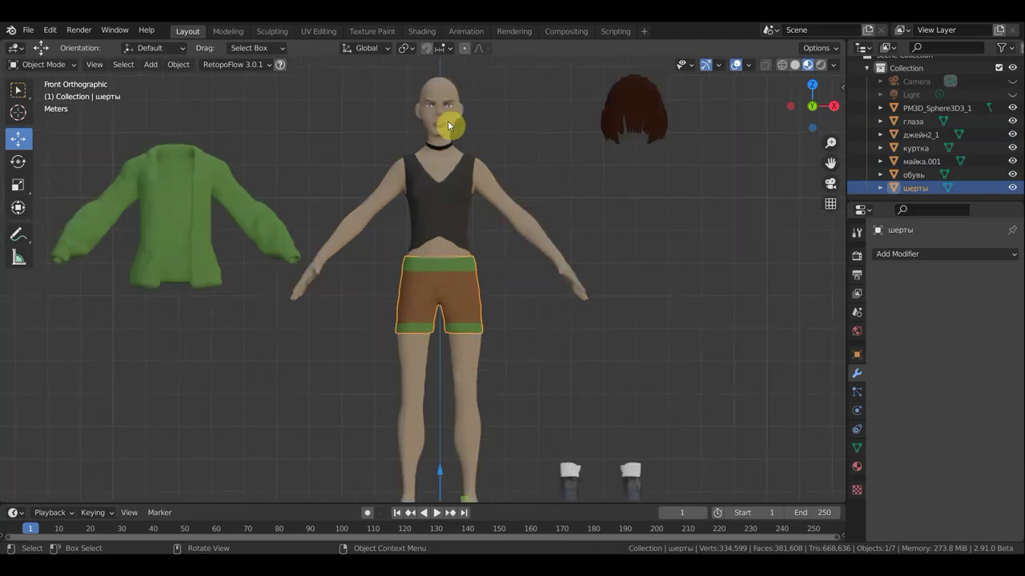
click(450, 113)
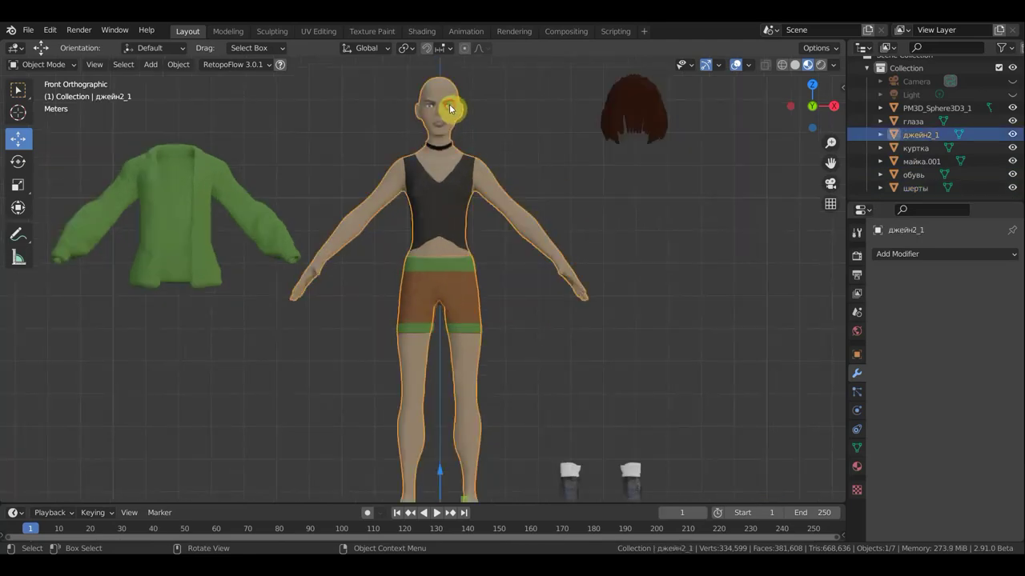
click(450, 109)
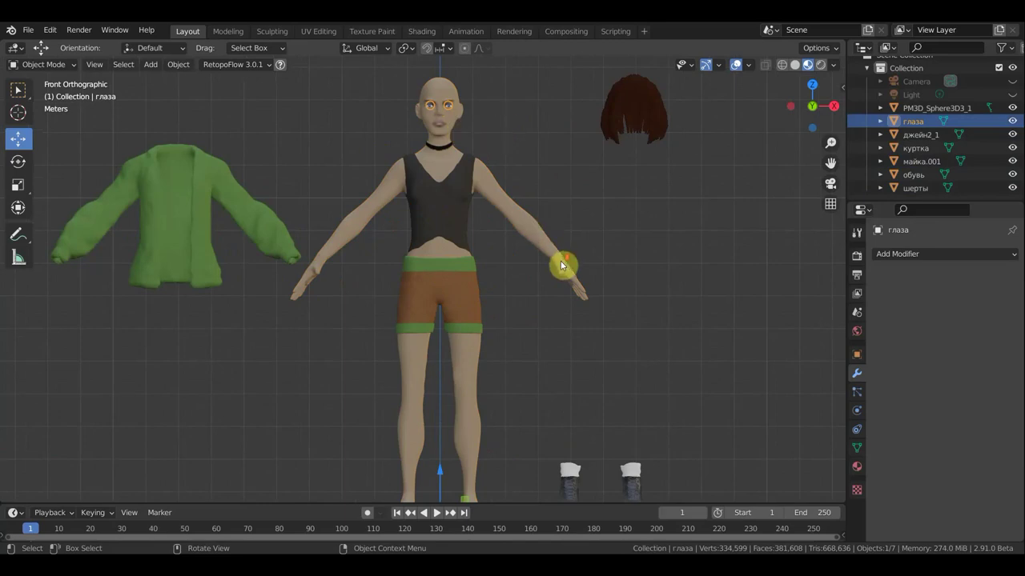
scroll(561, 265, down, 2)
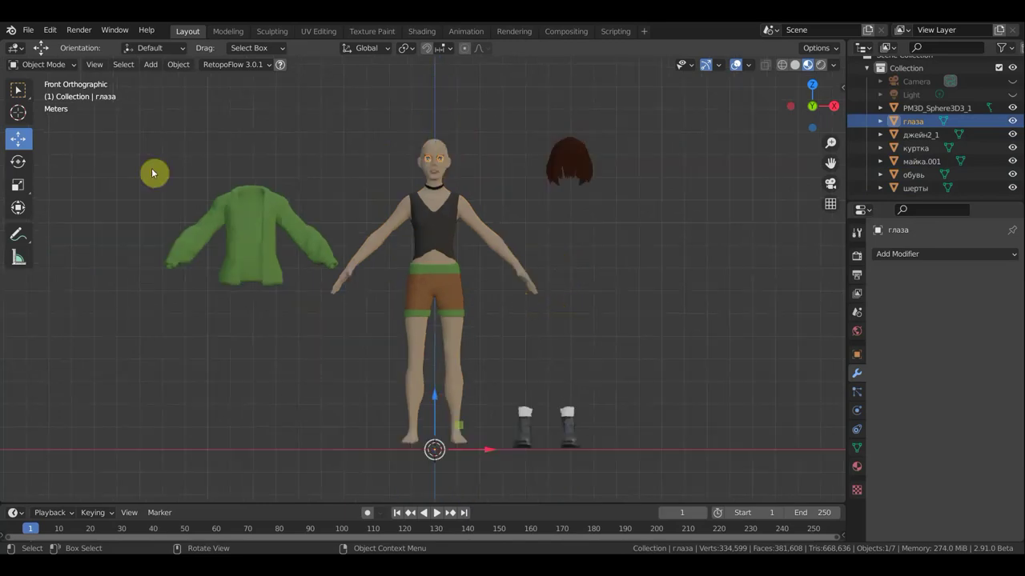
click(28, 30)
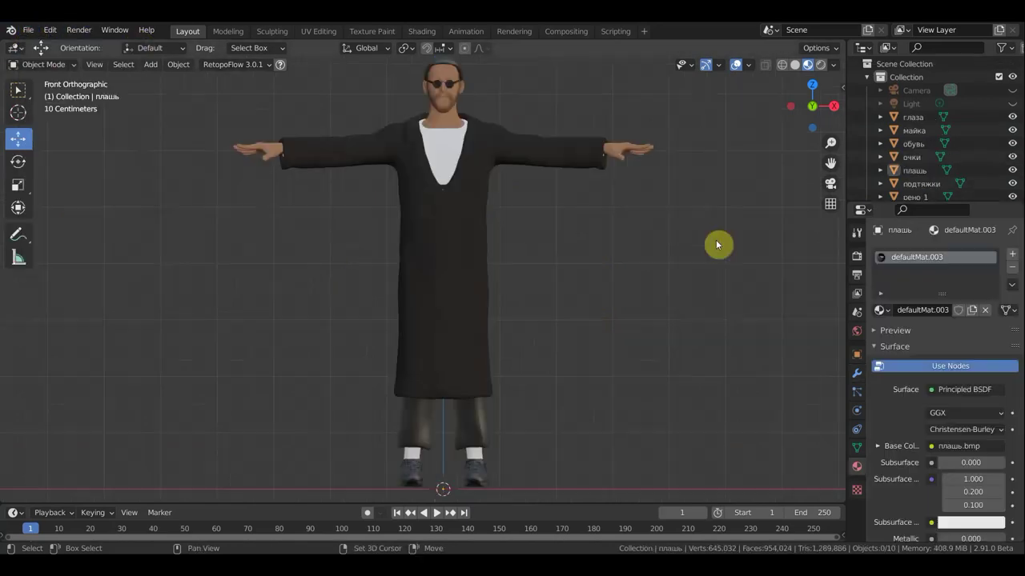
Move the man's long black coat (плащ) to the left, off his body.
shift+middle_drag(717, 245, 717, 261)
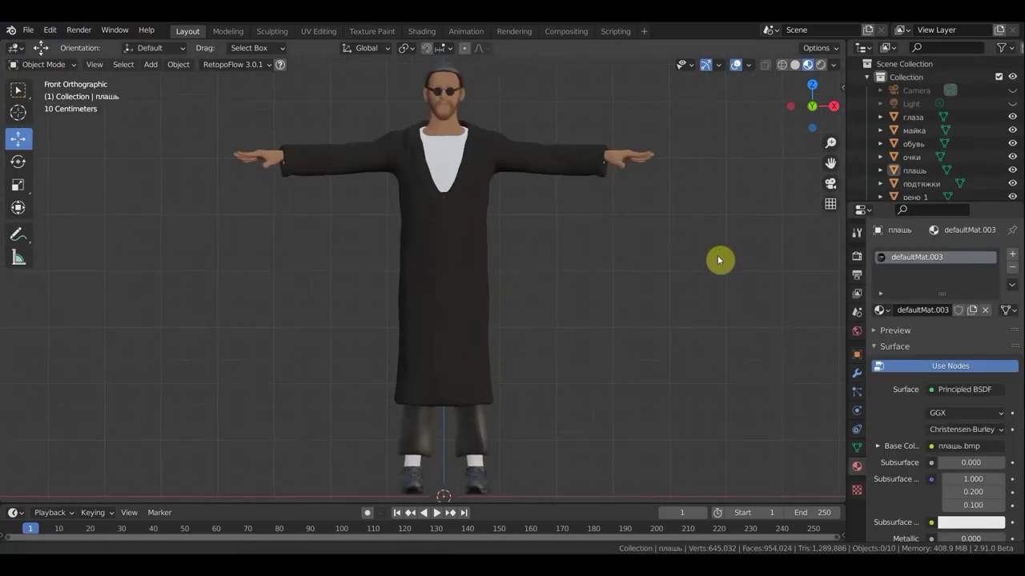
click(464, 296)
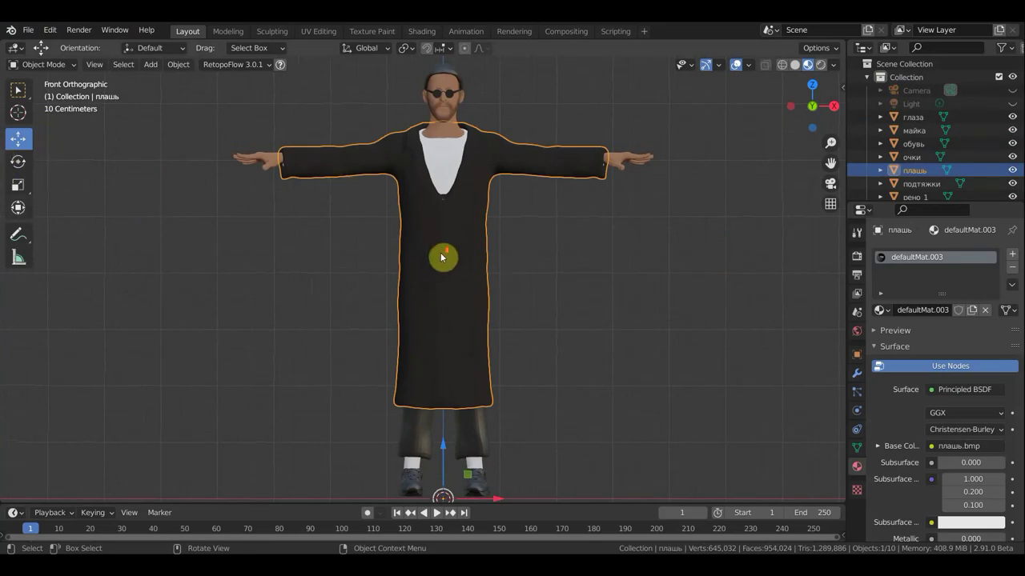
scroll(480, 400, down, 2)
drag(494, 433, 215, 435)
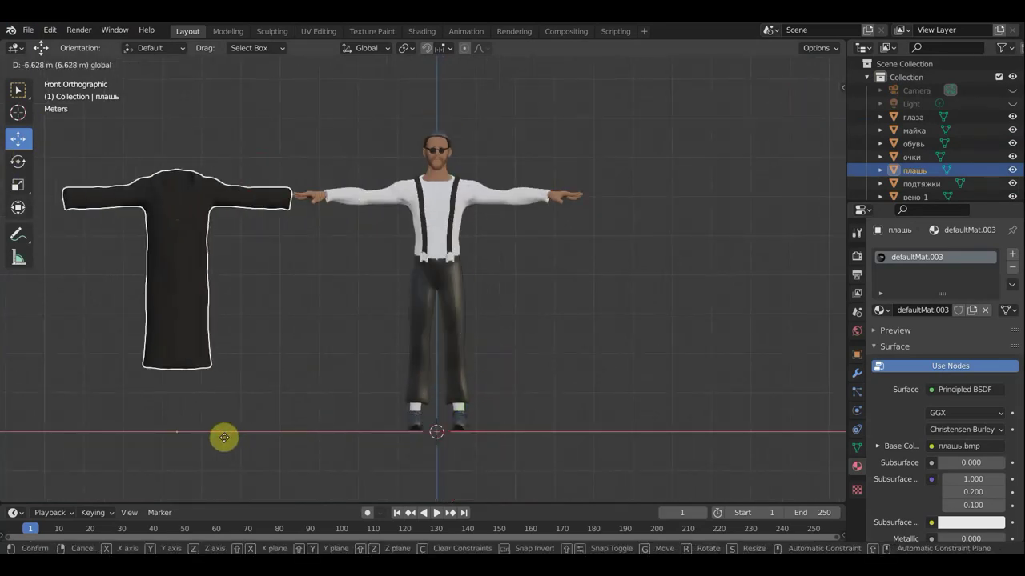
scroll(448, 203, up, 2)
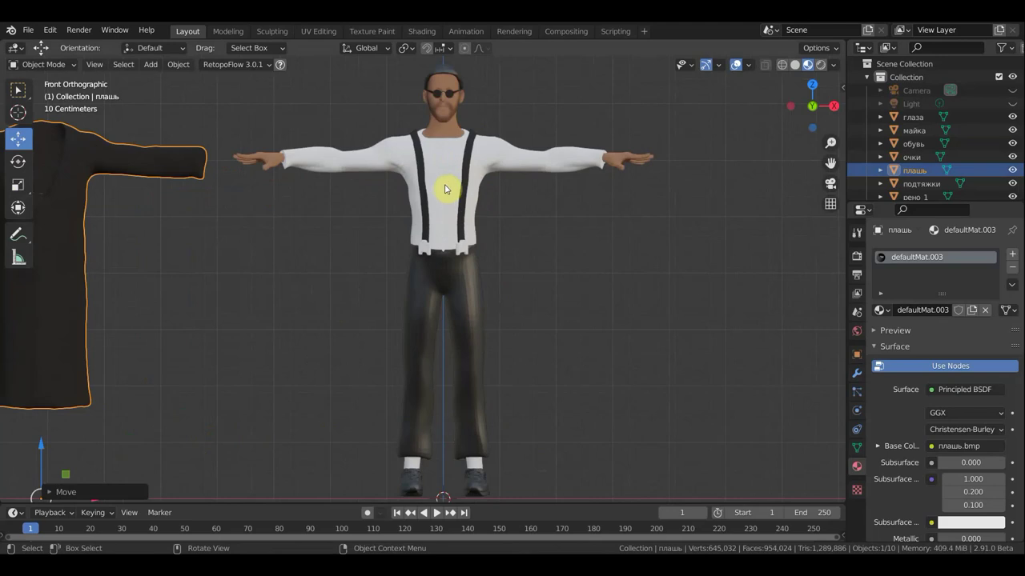
Move the white shirt (майка) and hat (шапка) to the right, away from the man.
click(448, 192)
drag(517, 496, 785, 499)
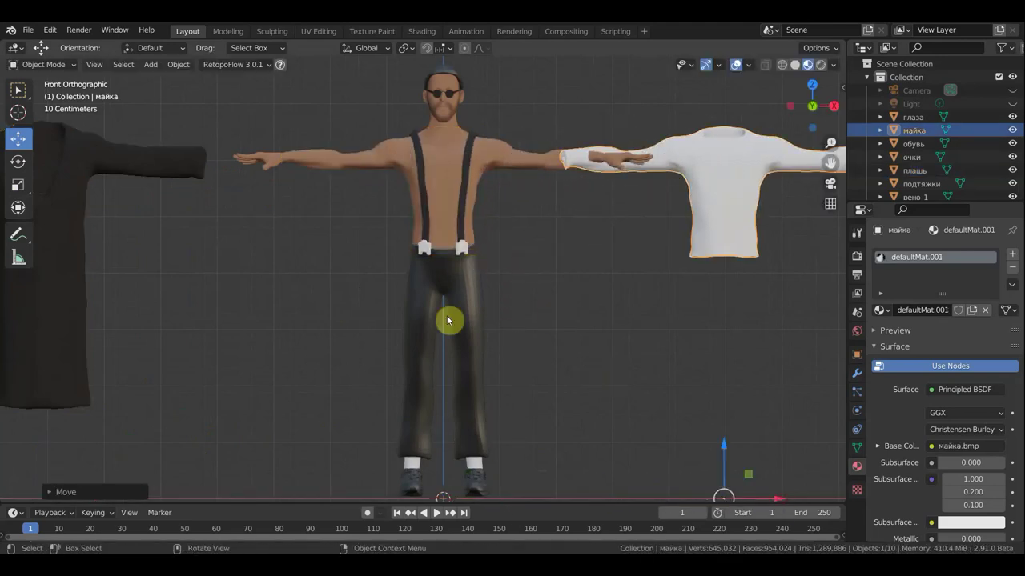
click(482, 482)
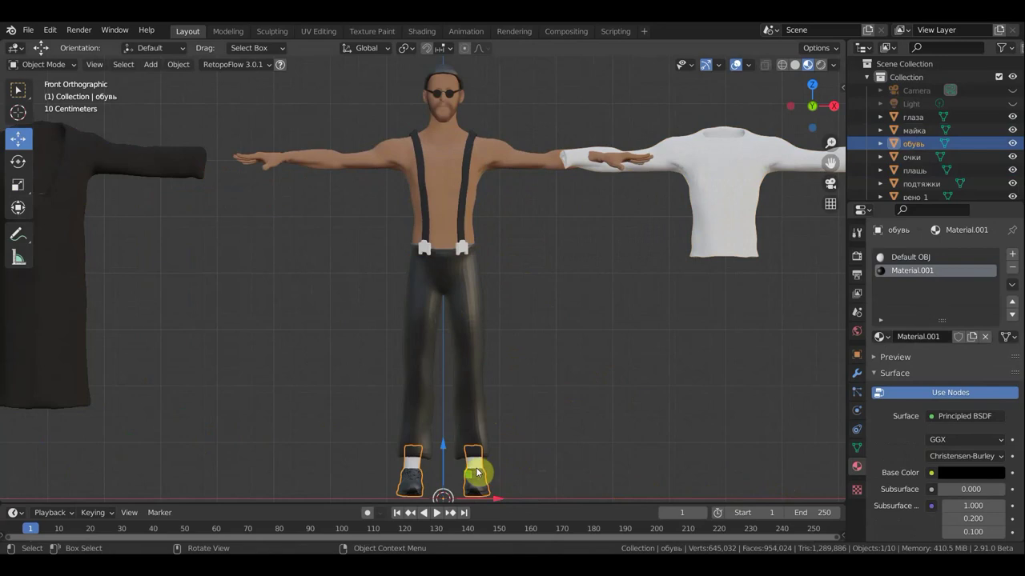
click(448, 74)
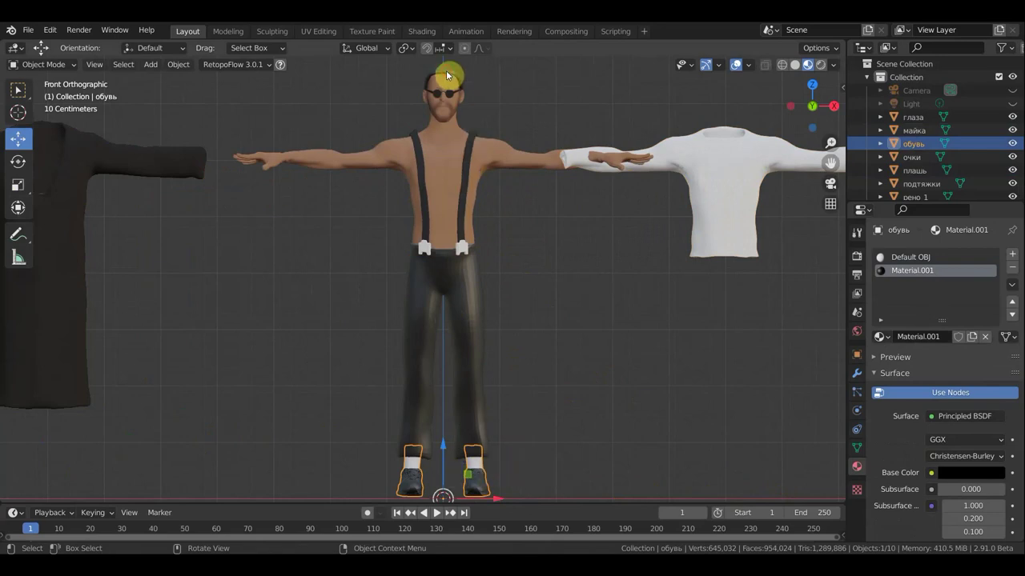
drag(497, 498, 621, 61)
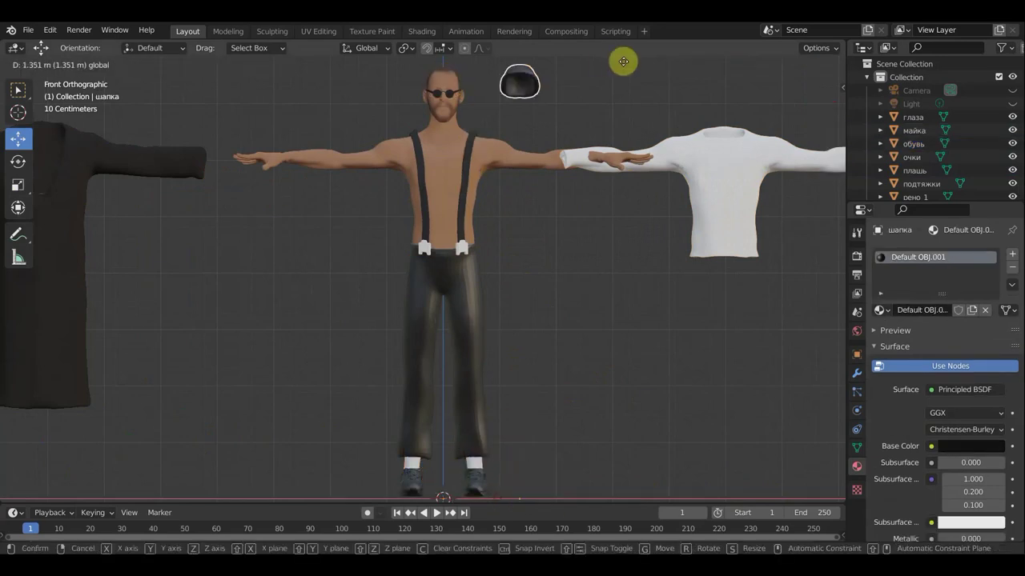
click(458, 113)
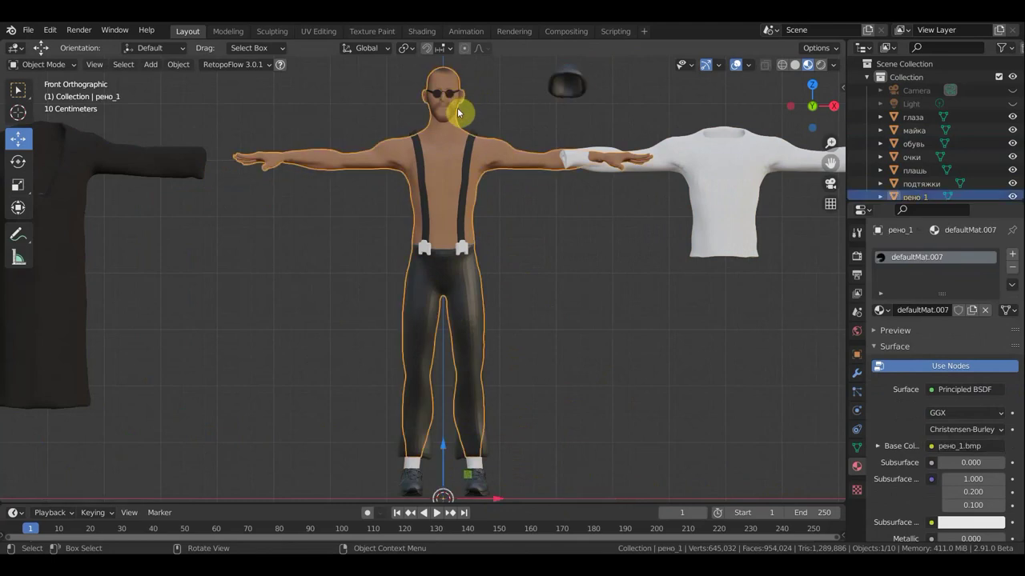
Slide the sunglasses right beside the man's head and zoom in to check them.
click(452, 99)
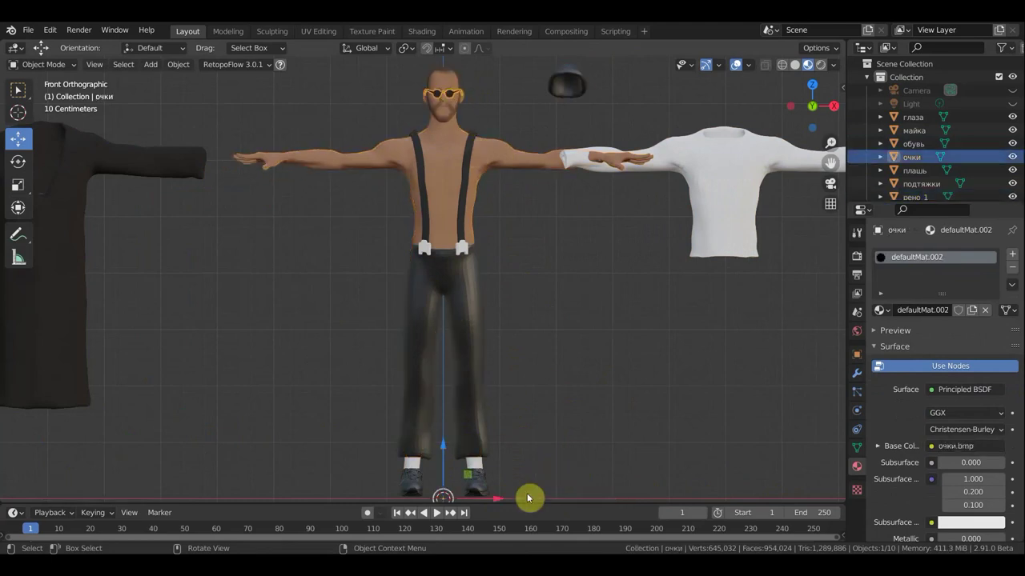
drag(496, 498, 561, 62)
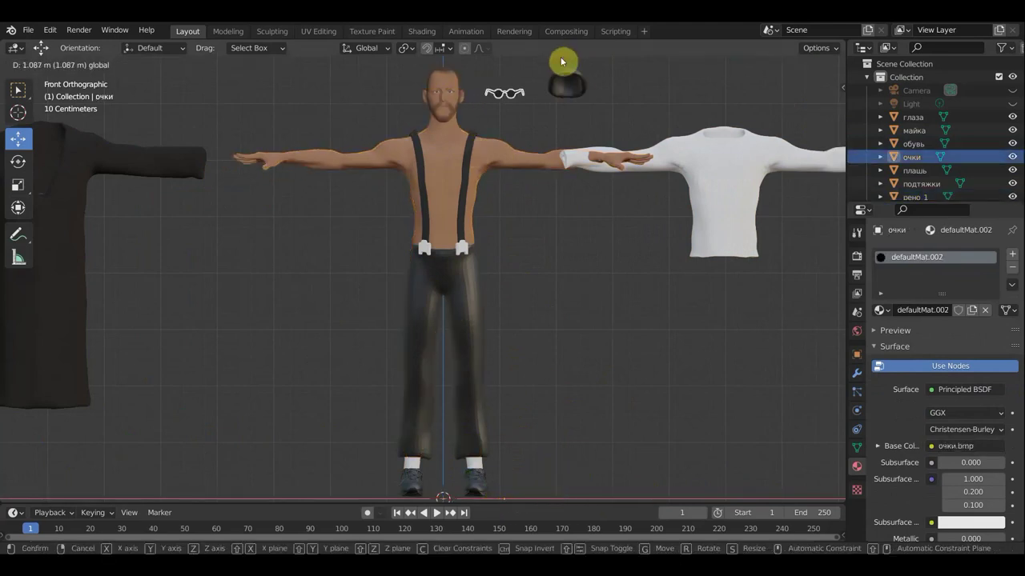
scroll(562, 208, up, 3)
scroll(565, 226, up, 1)
scroll(608, 334, down, 2)
scroll(602, 68, up, 2)
scroll(635, 114, up, 2)
scroll(634, 113, up, 1)
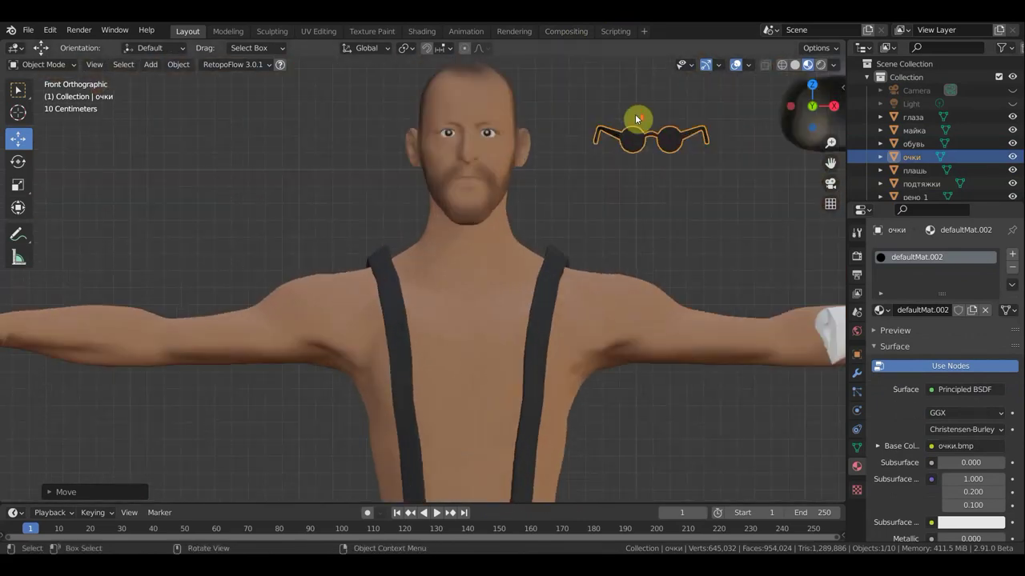
scroll(635, 114, up, 2)
shift+middle_drag(316, 245, 297, 292)
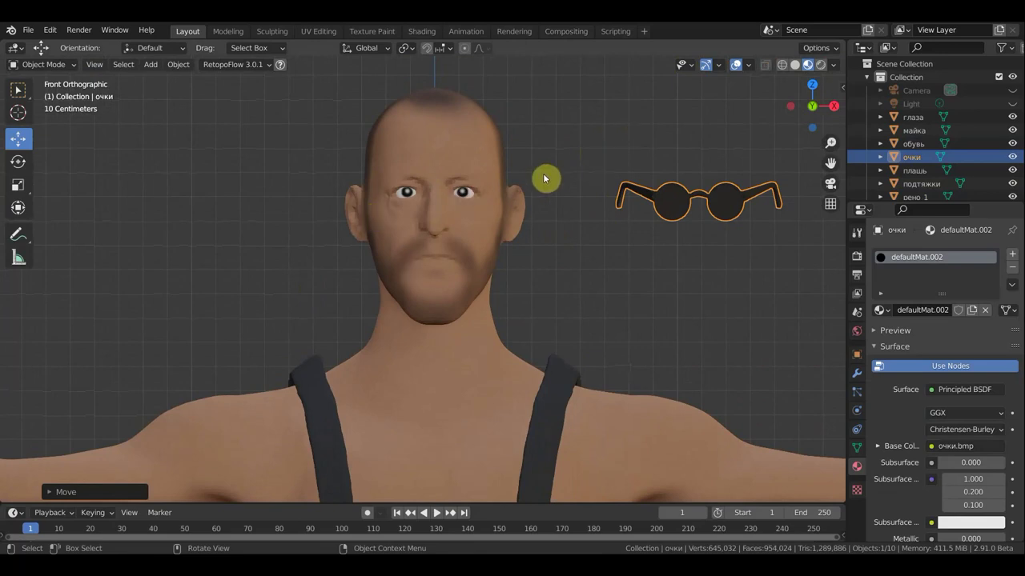
scroll(543, 180, down, 5)
scroll(544, 179, down, 1)
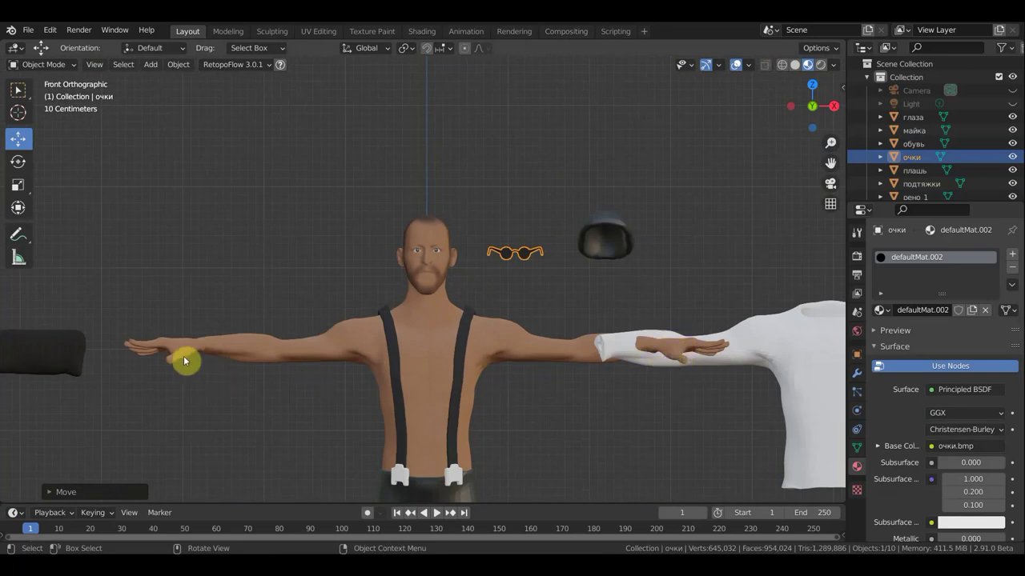
mouse_move(552, 401)
middle_down()
mouse_move(529, 373)
mouse_move(632, 407)
mouse_move(773, 405)
mouse_move(567, 408)
middle_up()
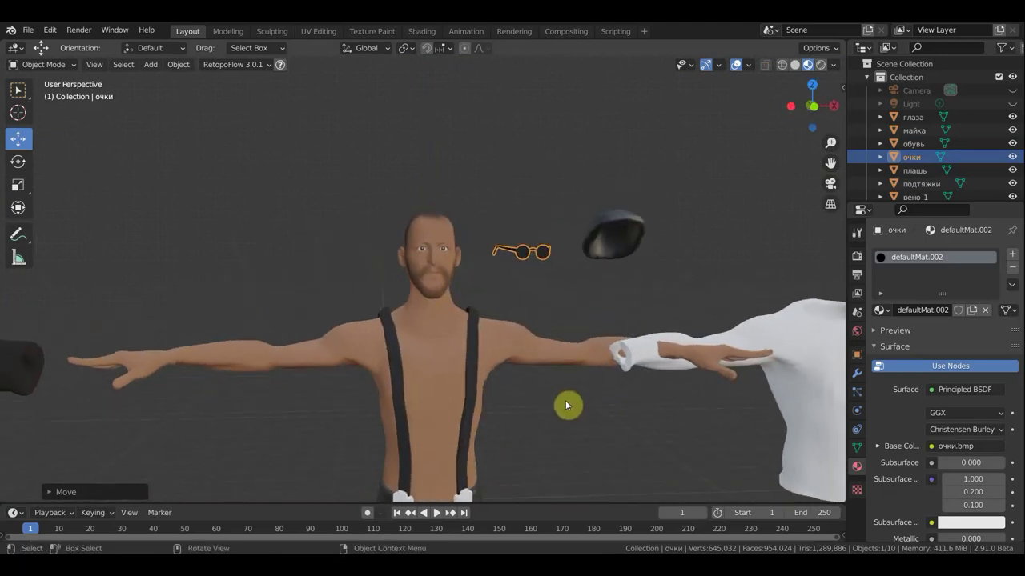
scroll(571, 407, down, 2)
scroll(422, 446, down, 2)
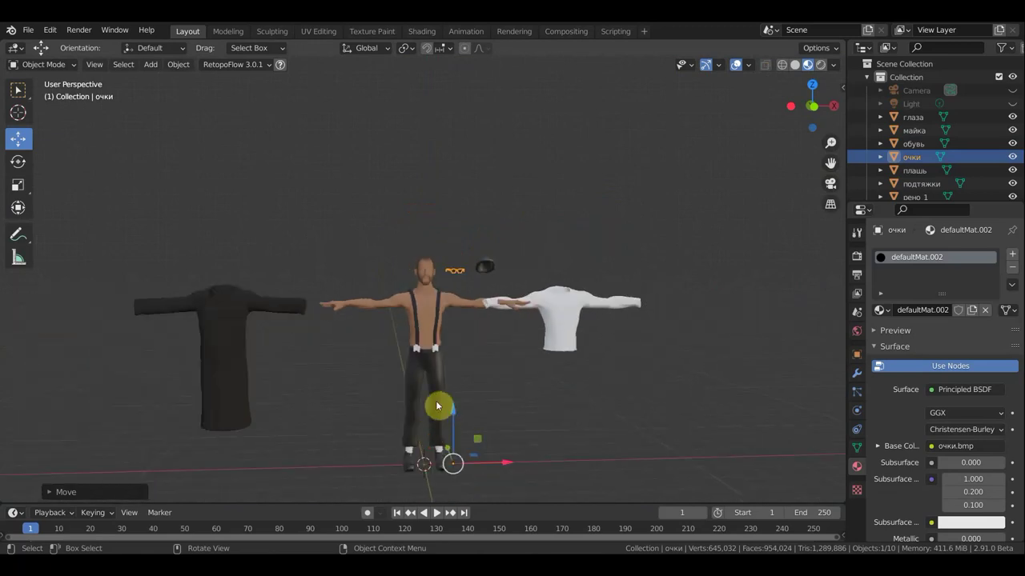
scroll(549, 274, up, 2)
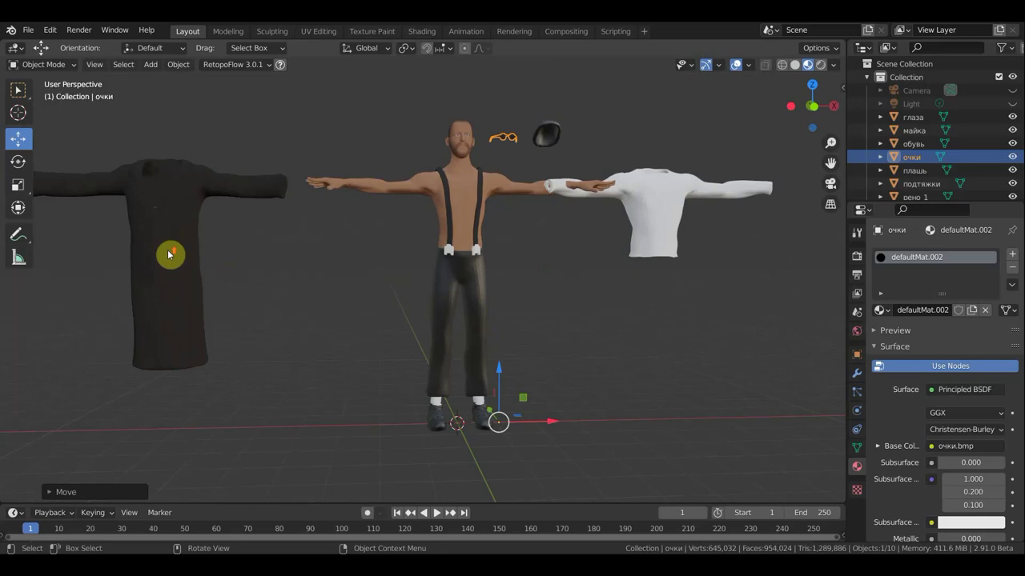
scroll(170, 255, up, 2)
scroll(125, 256, down, 1)
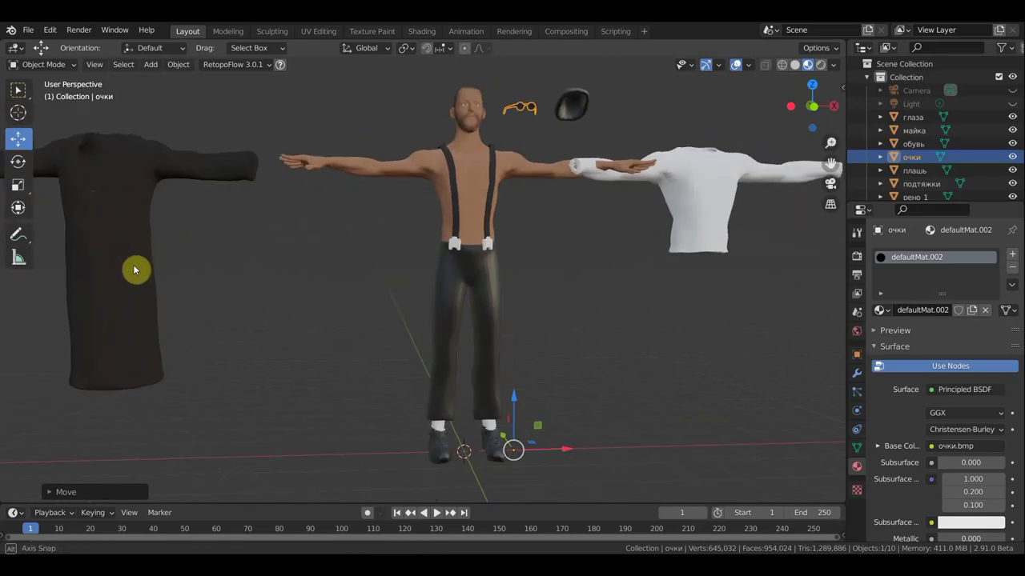
Nudge the black coat right toward the man's arm, then orbit to review the clothes.
click(120, 279)
middle_drag(126, 279, 255, 448)
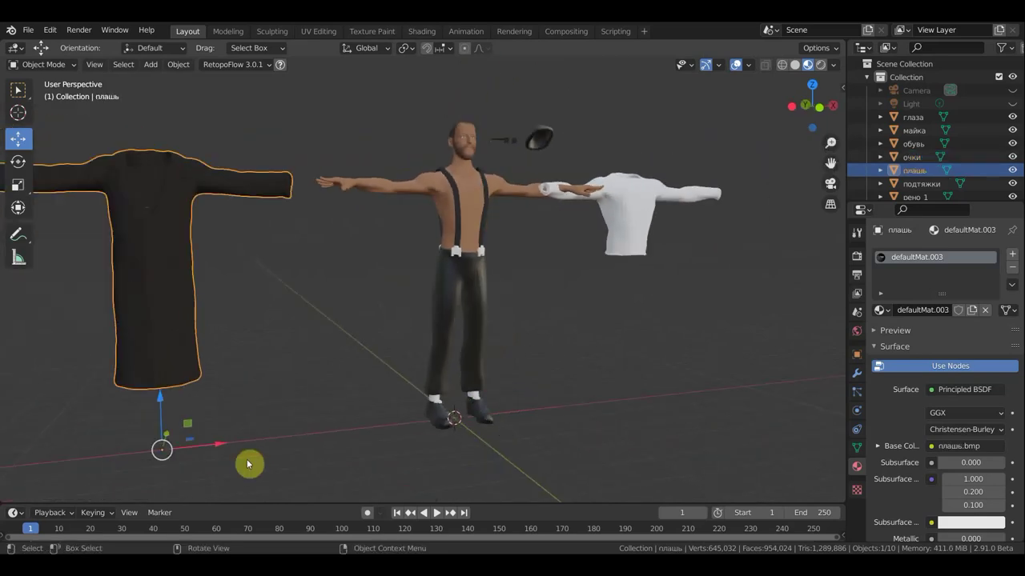
drag(219, 447, 265, 444)
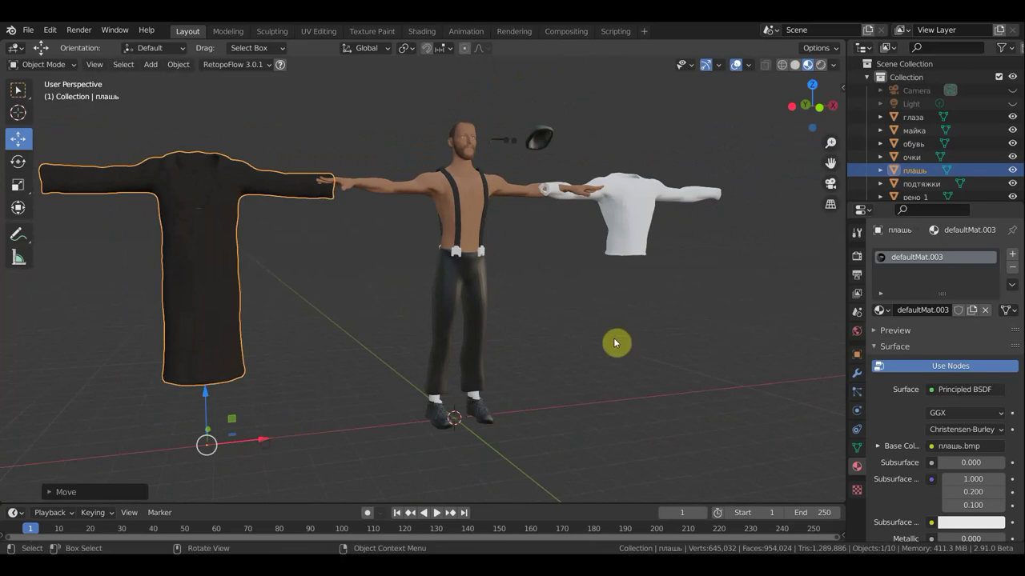
click(649, 238)
mouse_move(622, 263)
middle_down()
mouse_move(584, 266)
mouse_move(531, 122)
middle_up()
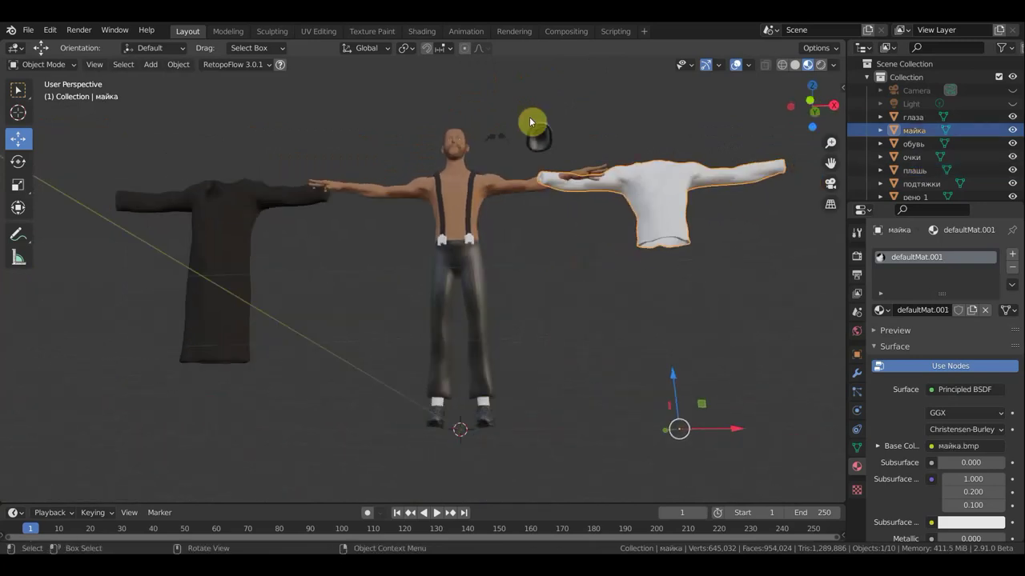
click(543, 142)
mouse_move(553, 187)
middle_down()
mouse_move(599, 302)
mouse_move(648, 118)
middle_up()
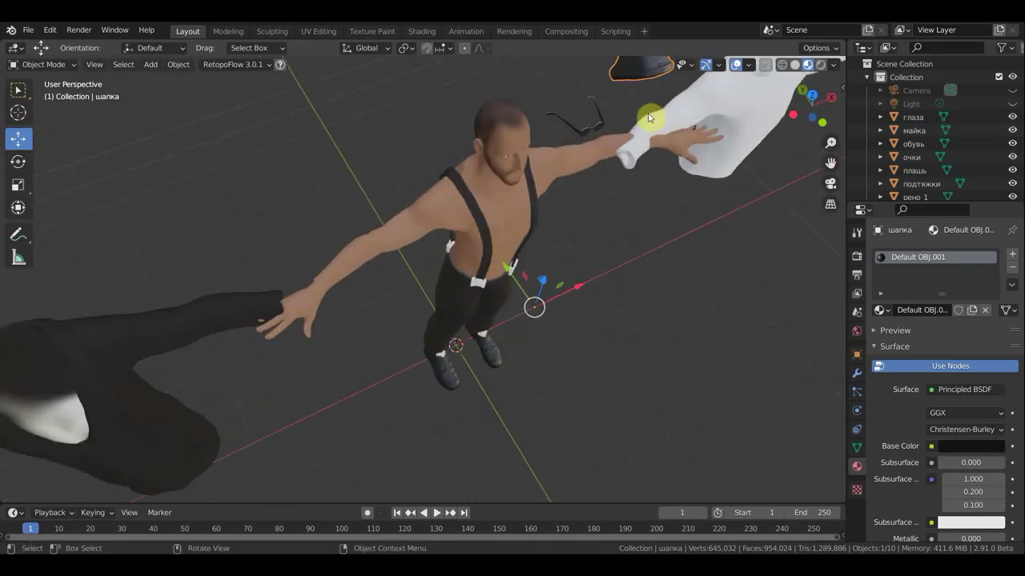
mouse_move(659, 283)
middle_down()
mouse_move(595, 196)
mouse_move(581, 267)
middle_up()
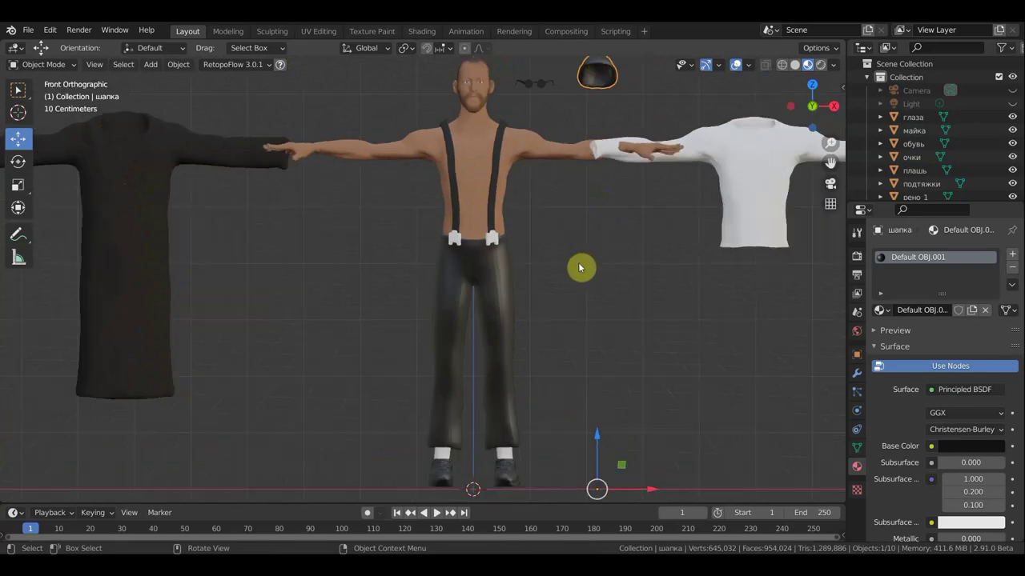
scroll(581, 267, down, 1)
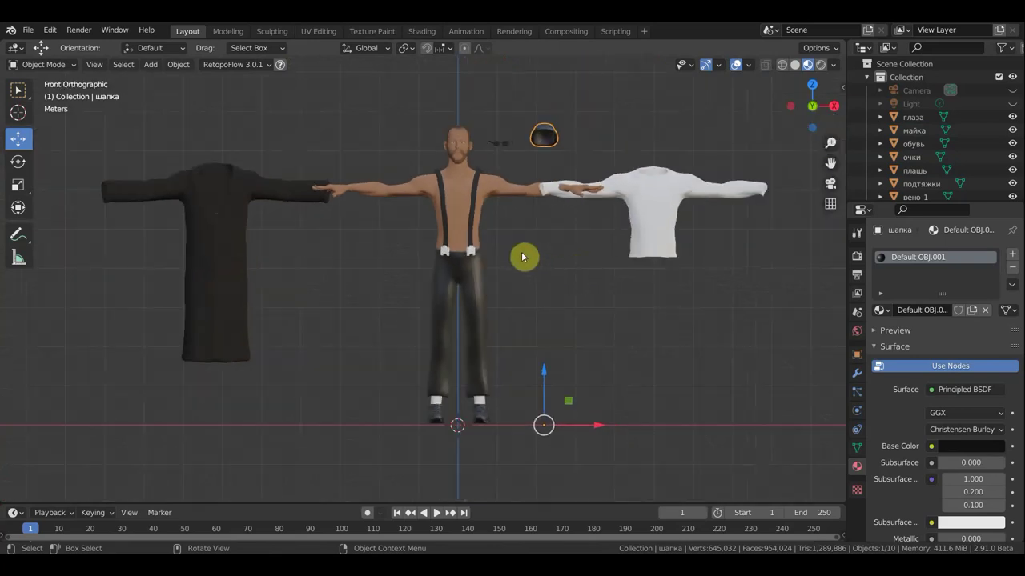
click(28, 29)
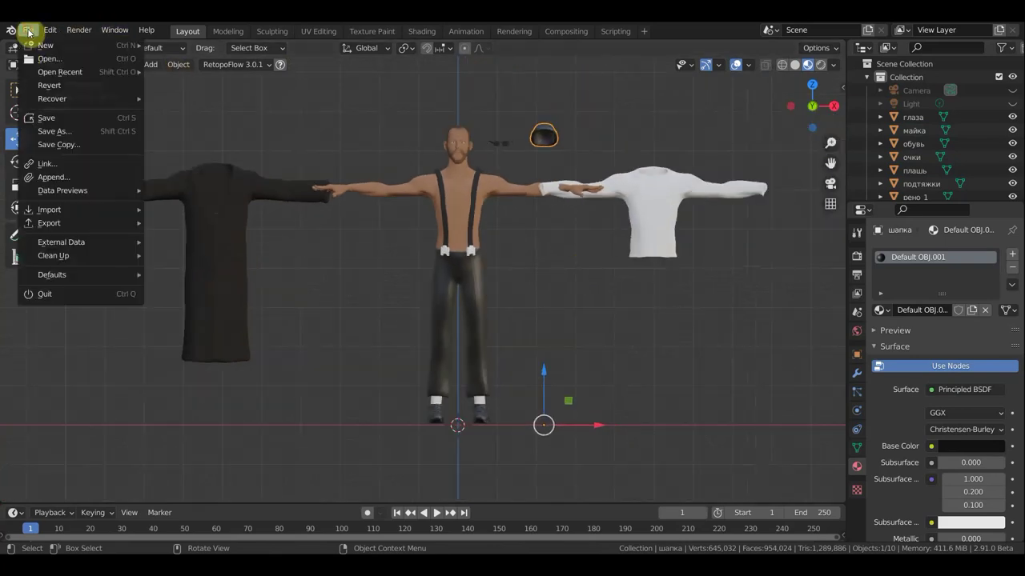
mouse_move(60, 72)
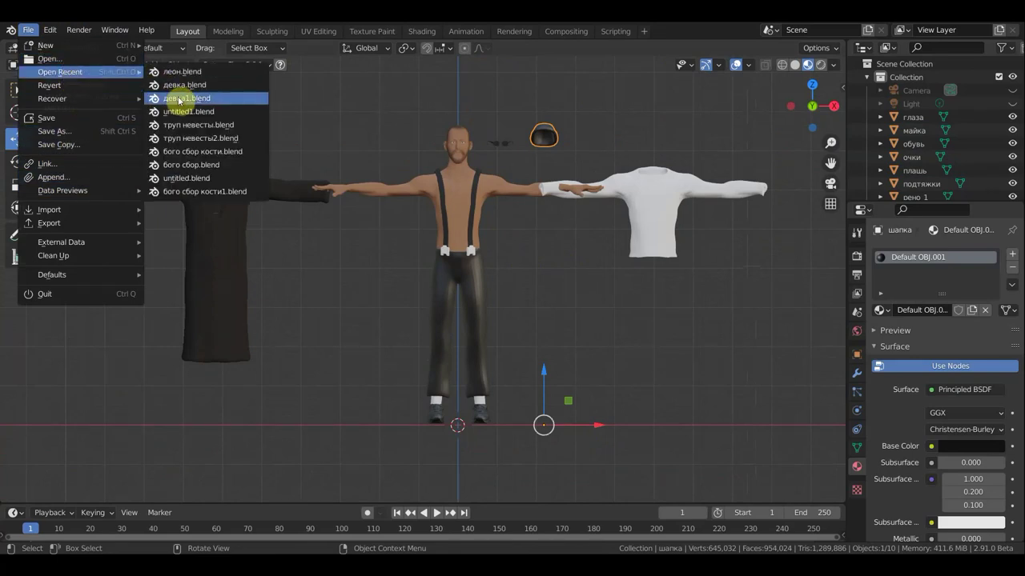
Load the recent file девка1.blend, discarding the current unsaved changes.
click(185, 97)
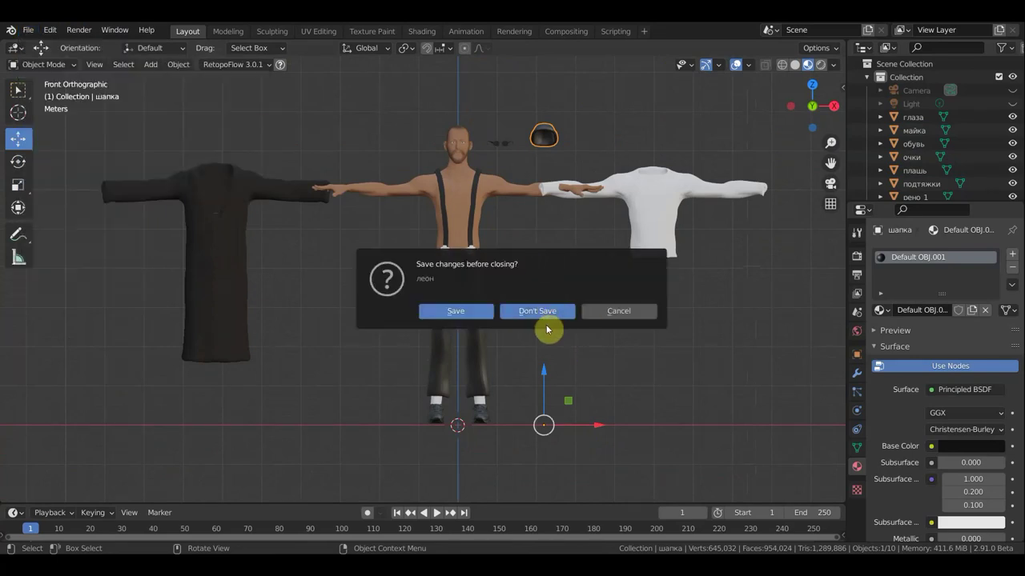
click(560, 313)
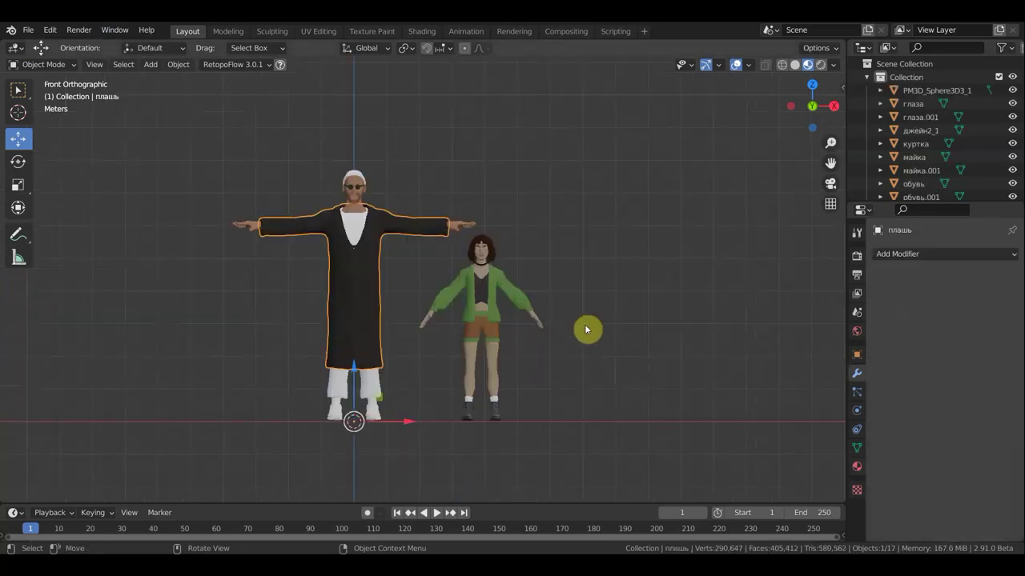
Zoom on the man and girl, deselect everything, and switch the viewport to Rendered shading.
scroll(578, 326, up, 2)
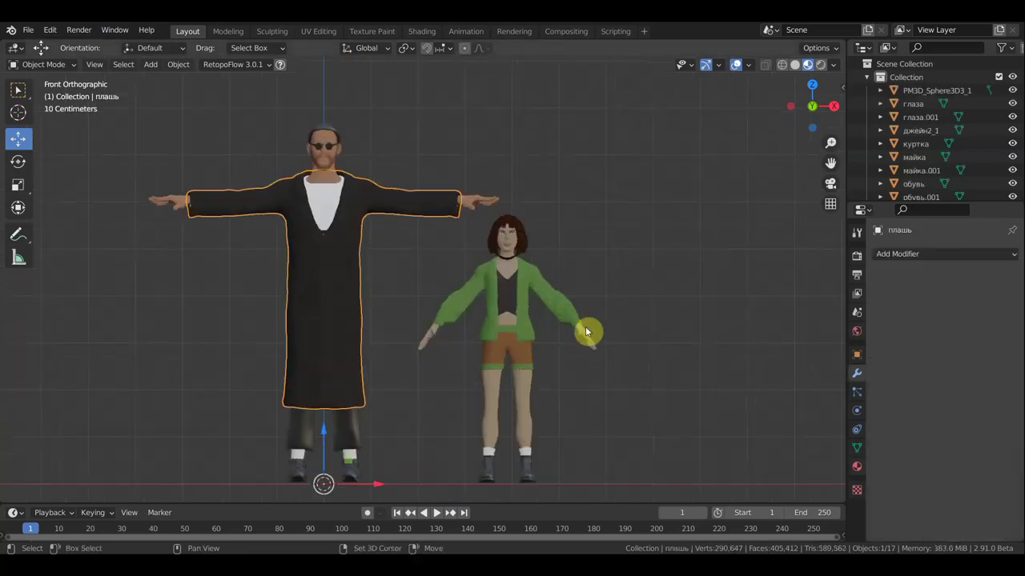
scroll(608, 296, up, 2)
scroll(625, 260, up, 1)
scroll(625, 262, up, 1)
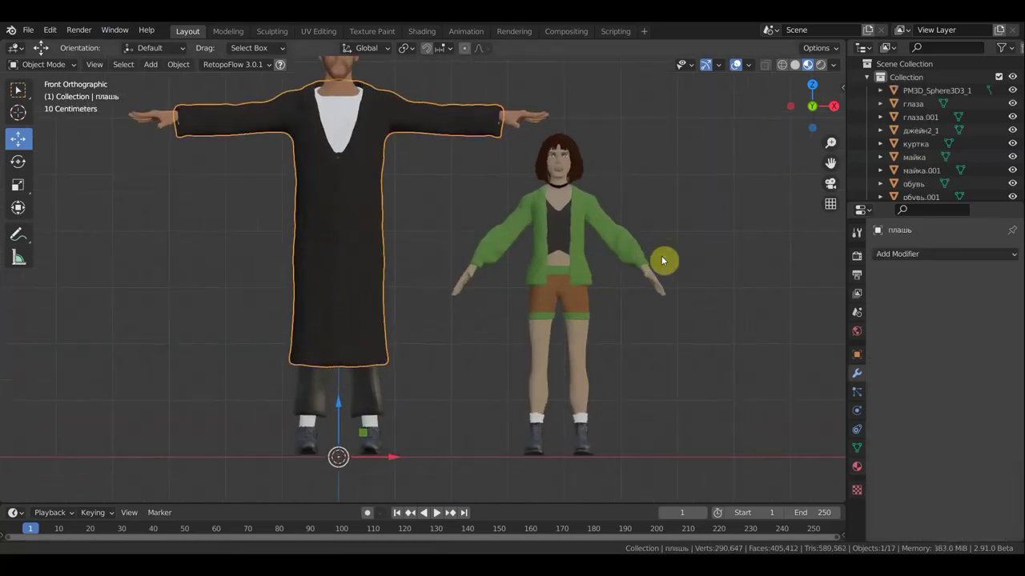
scroll(666, 253, down, 1)
scroll(656, 261, down, 1)
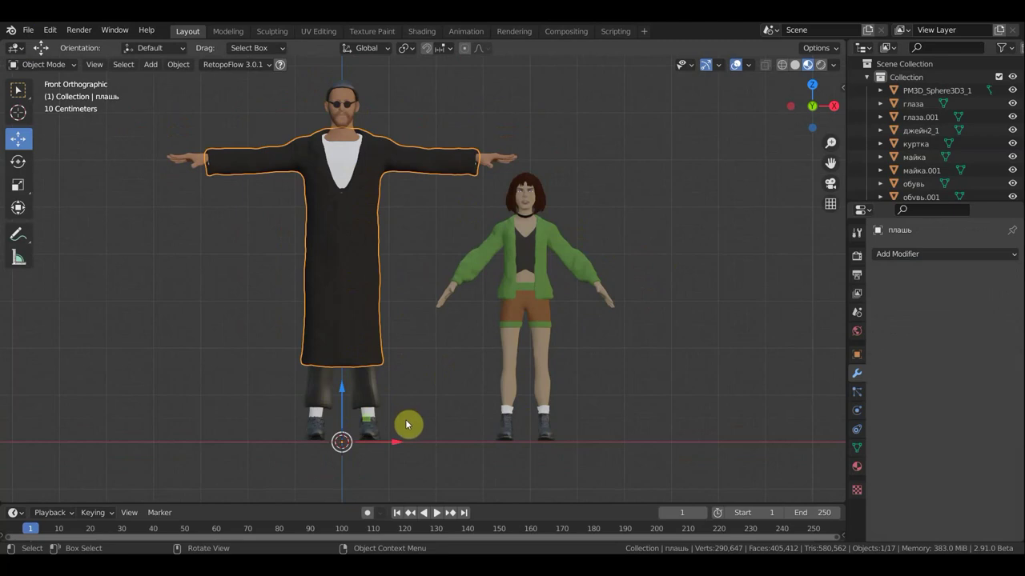
click(399, 101)
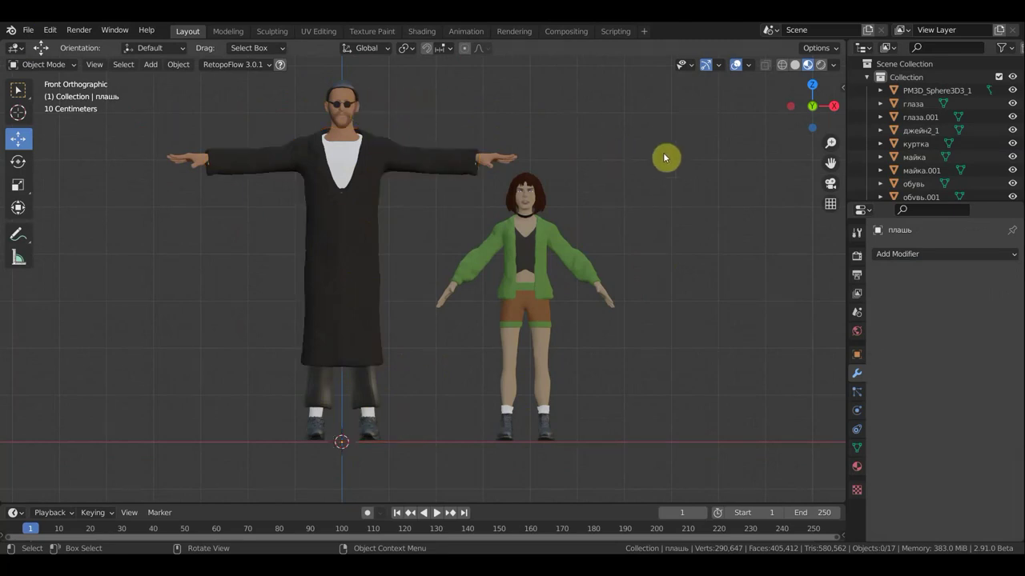
click(820, 65)
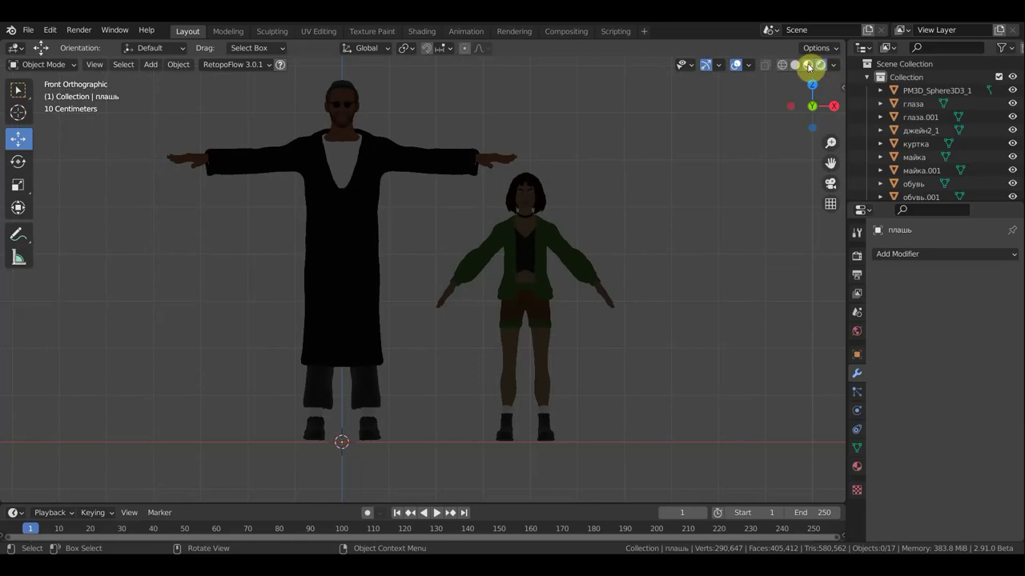
Return the viewport to Material Preview shading and orbit and zoom around both characters.
click(808, 66)
mouse_move(677, 229)
middle_down()
mouse_move(692, 233)
mouse_move(659, 232)
mouse_move(666, 249)
mouse_move(666, 238)
middle_up()
scroll(666, 233, up, 2)
scroll(668, 242, up, 2)
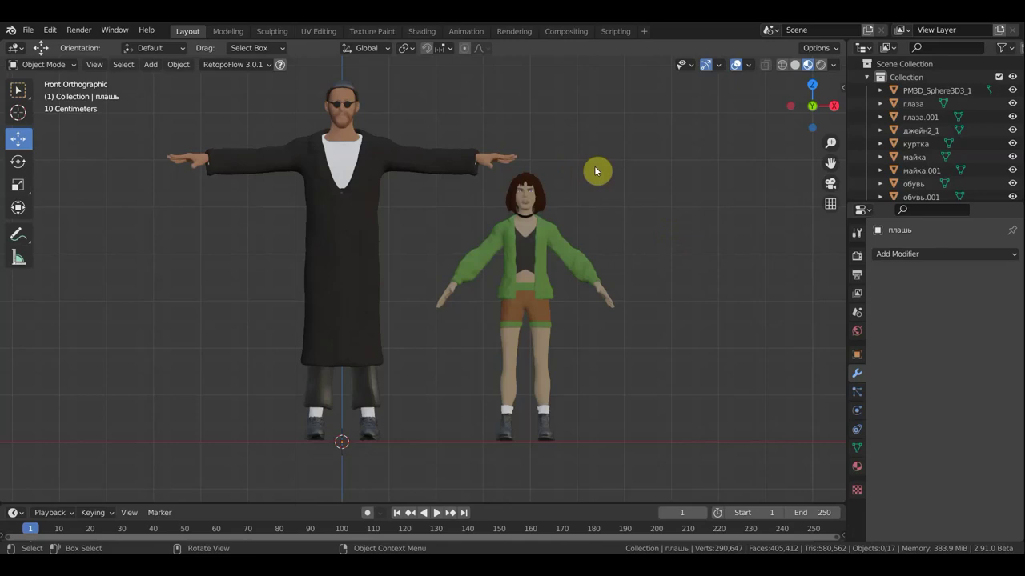
scroll(596, 170, down, 1)
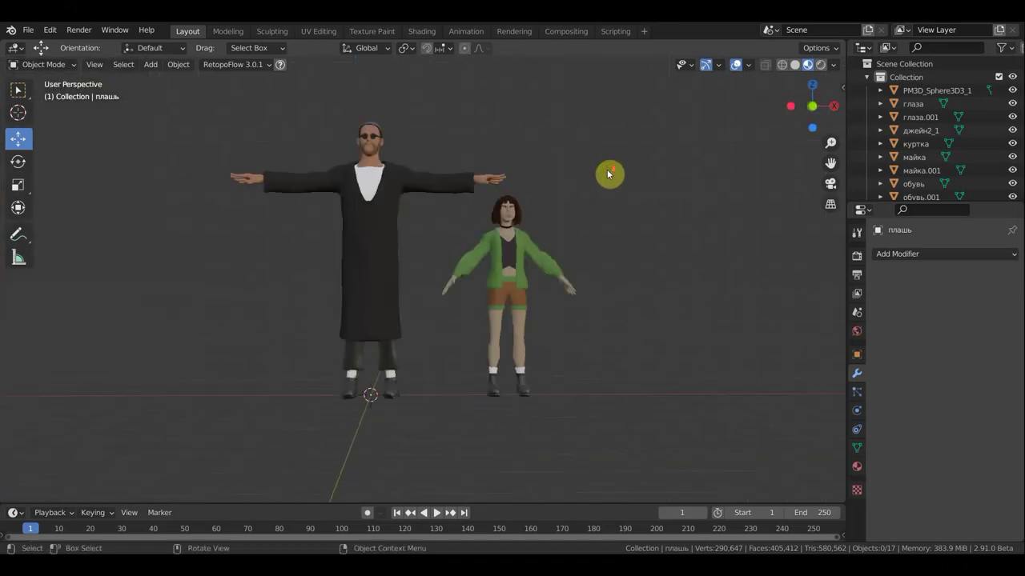
middle_drag(606, 171, 651, 186)
scroll(645, 185, down, 8)
scroll(618, 198, up, 5)
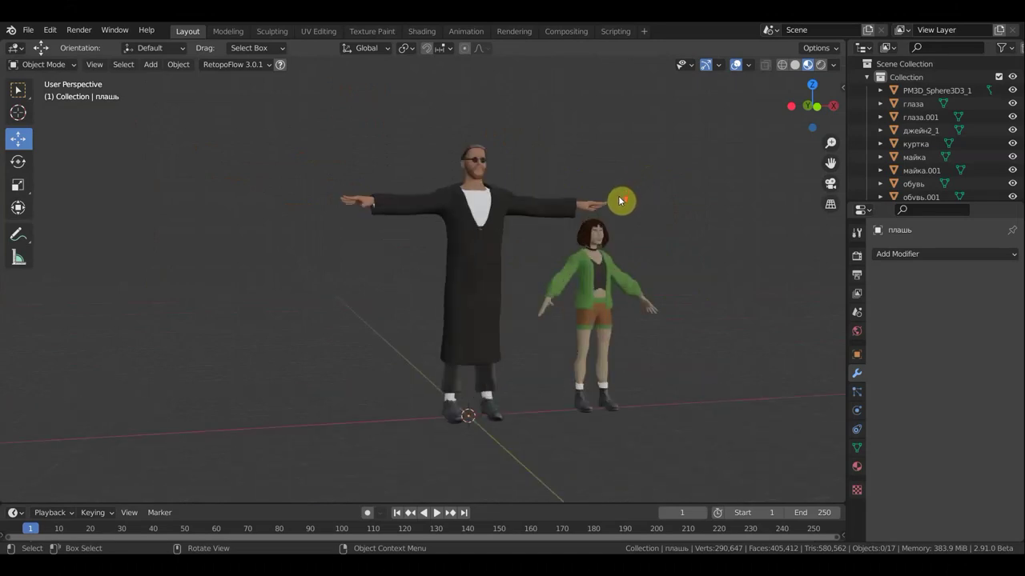
scroll(612, 203, up, 4)
middle_drag(606, 205, 586, 205)
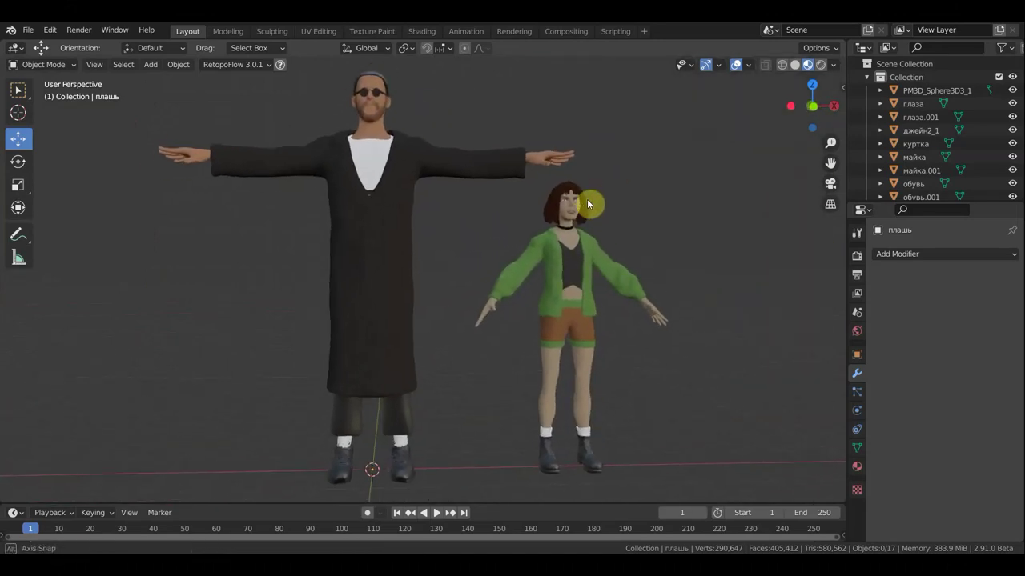
middle_drag(586, 205, 594, 201)
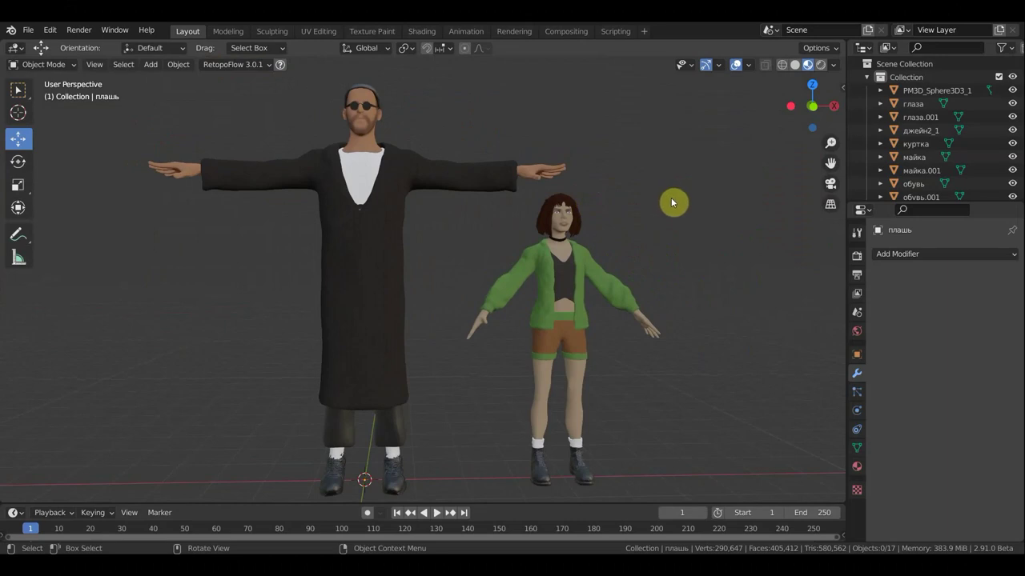